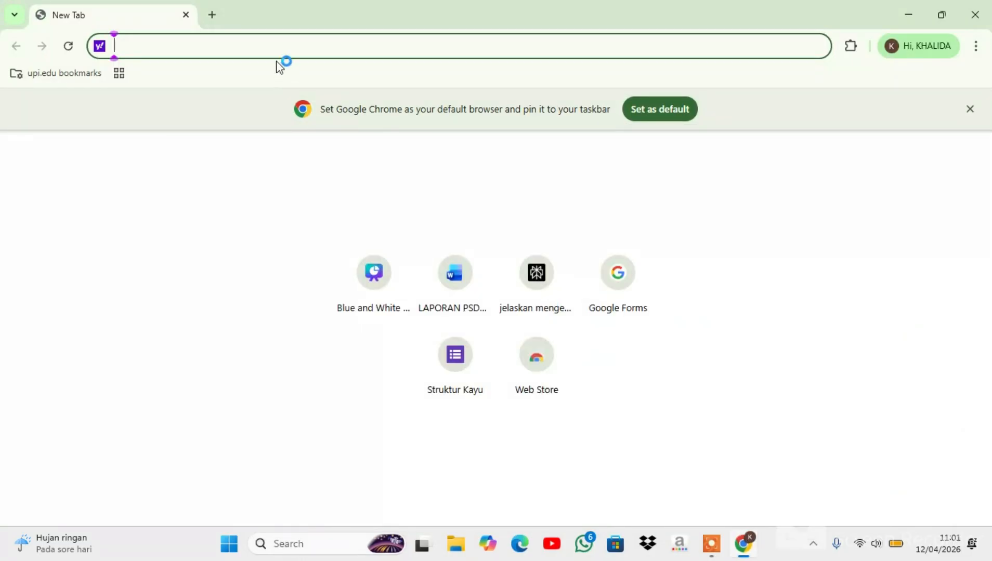
Search the web for "google drive desktop" and open the Google Drive Help article "Use Google Drive for desktop".
{"action": "type", "text": "google dr"}
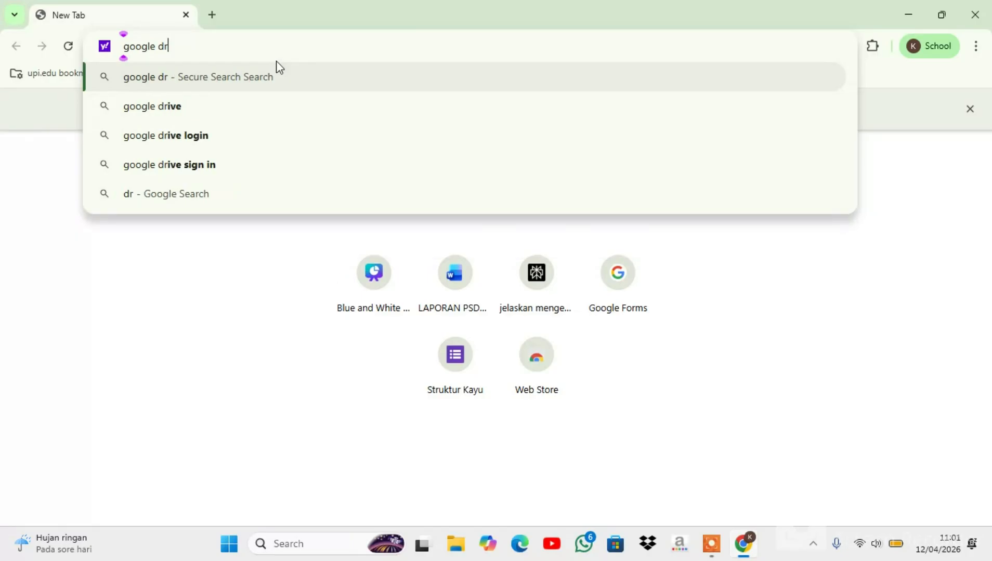
{"action": "type", "text": "ive de"}
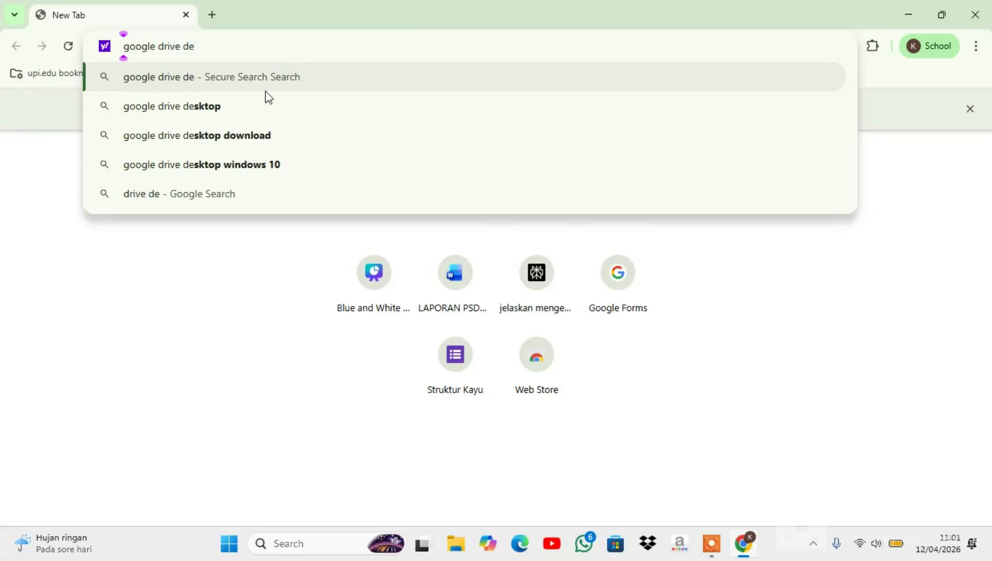
{"action": "left_click", "coordinate": [262, 108]}
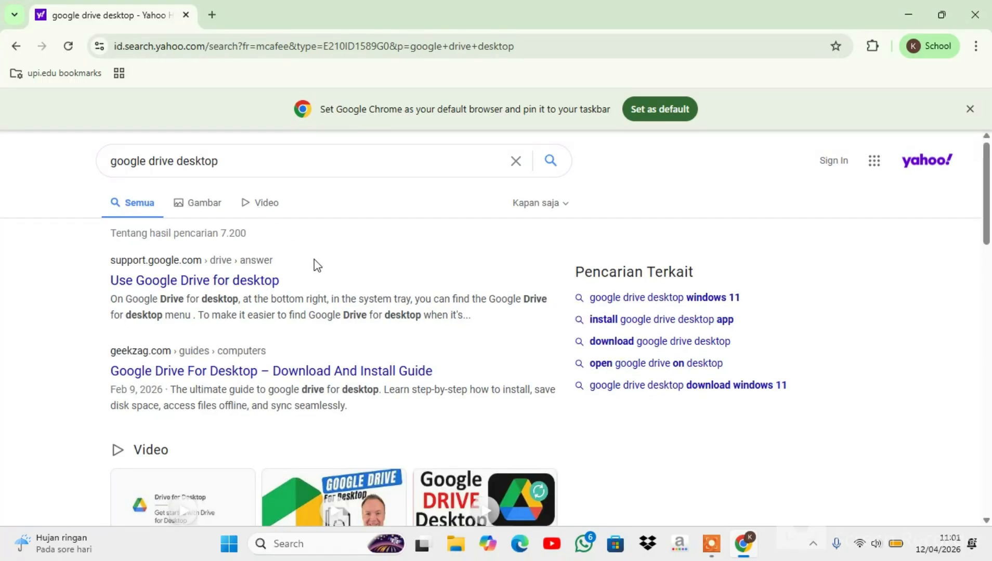
{"action": "scroll", "coordinate": [315, 259], "scroll_direction": "down", "scroll_amount": 1}
{"action": "scroll", "coordinate": [315, 260], "scroll_direction": "down", "scroll_amount": 7}
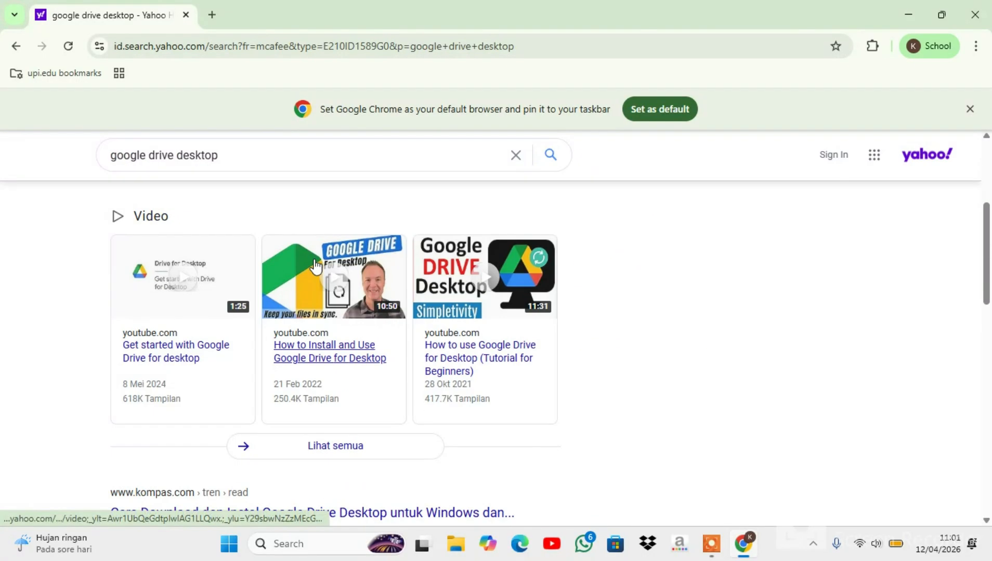
{"action": "scroll", "coordinate": [315, 260], "scroll_direction": "up", "scroll_amount": 8}
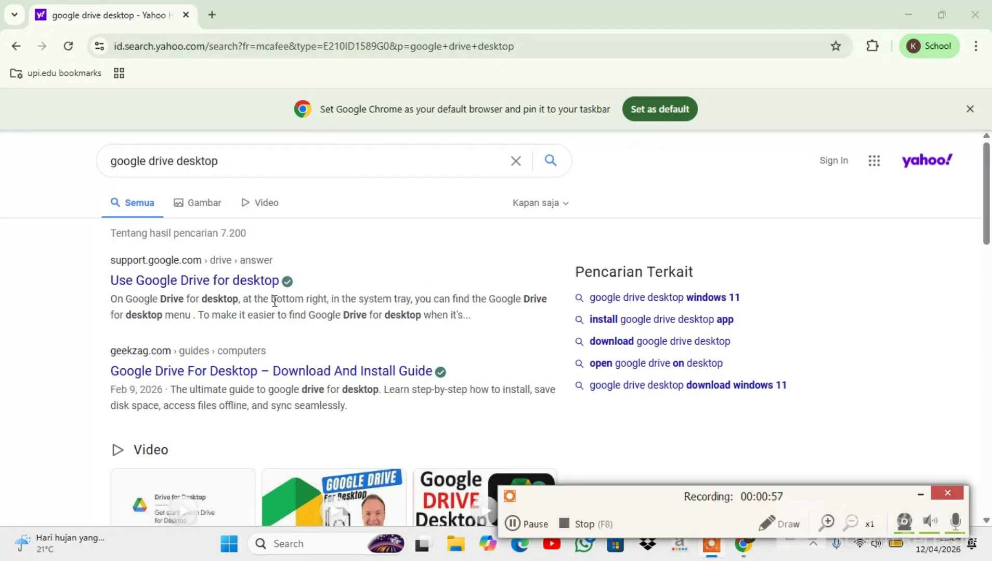
{"action": "left_click", "coordinate": [251, 283]}
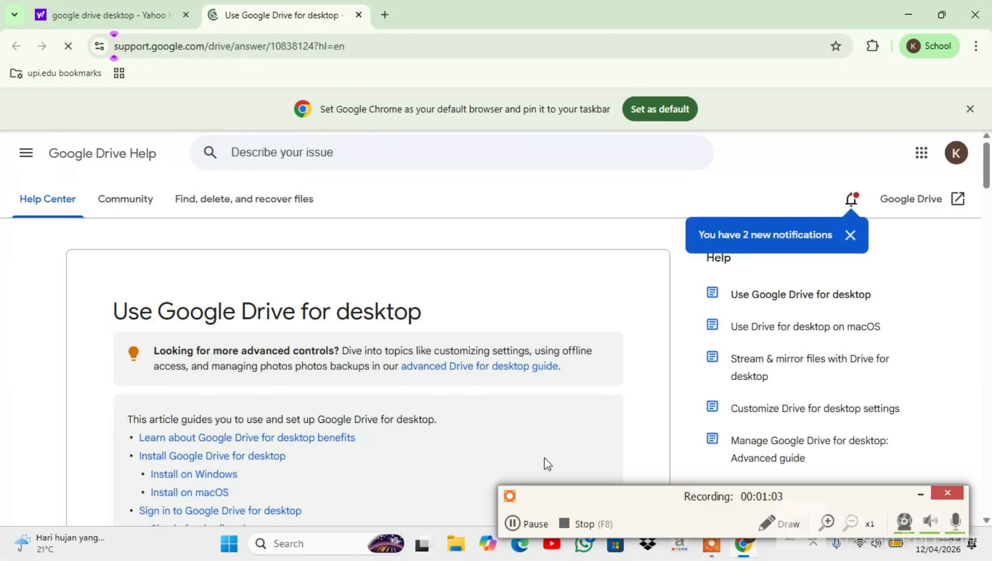
Expand the Install on Windows section of the help article and download Google Drive for desktop for Windows.
{"action": "left_click_drag", "start_coordinate": [563, 499], "coordinate": [581, 560]}
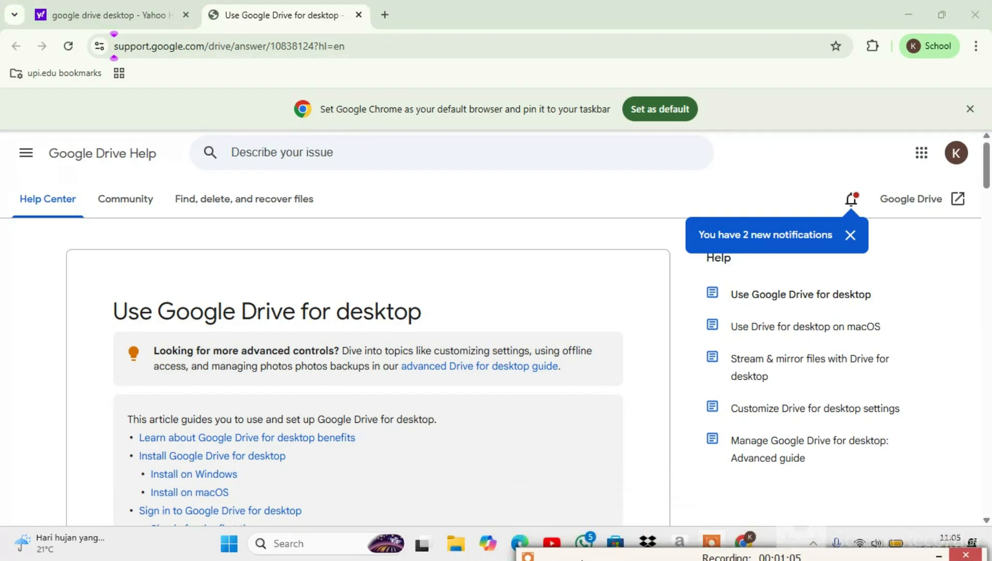
{"action": "scroll", "coordinate": [483, 350], "scroll_direction": "down", "scroll_amount": 10}
{"action": "scroll", "coordinate": [483, 348], "scroll_direction": "up", "scroll_amount": 3}
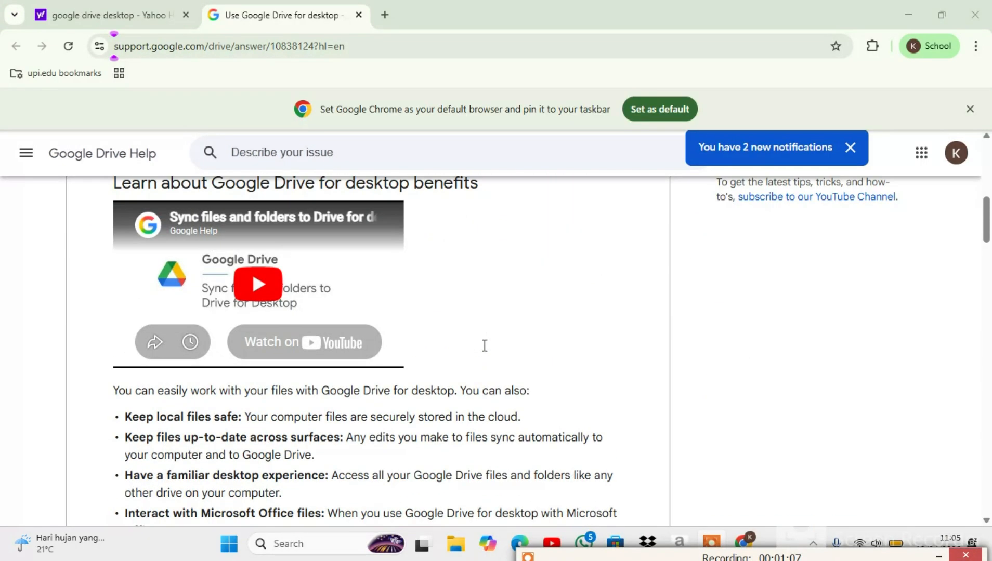
{"action": "scroll", "coordinate": [483, 347], "scroll_direction": "down", "scroll_amount": 8}
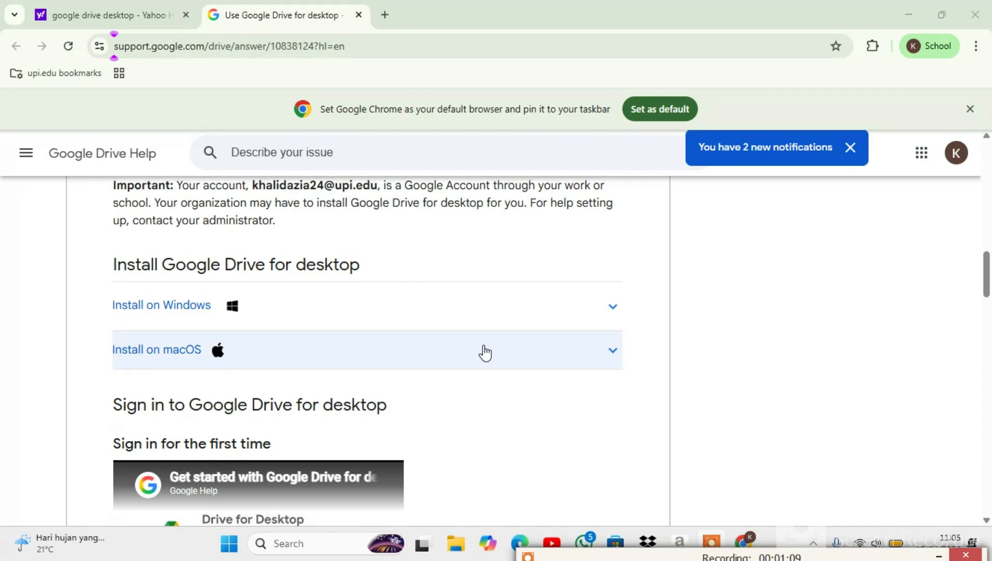
{"action": "scroll", "coordinate": [483, 352], "scroll_direction": "down", "scroll_amount": 2}
{"action": "scroll", "coordinate": [483, 352], "scroll_direction": "up", "scroll_amount": 1}
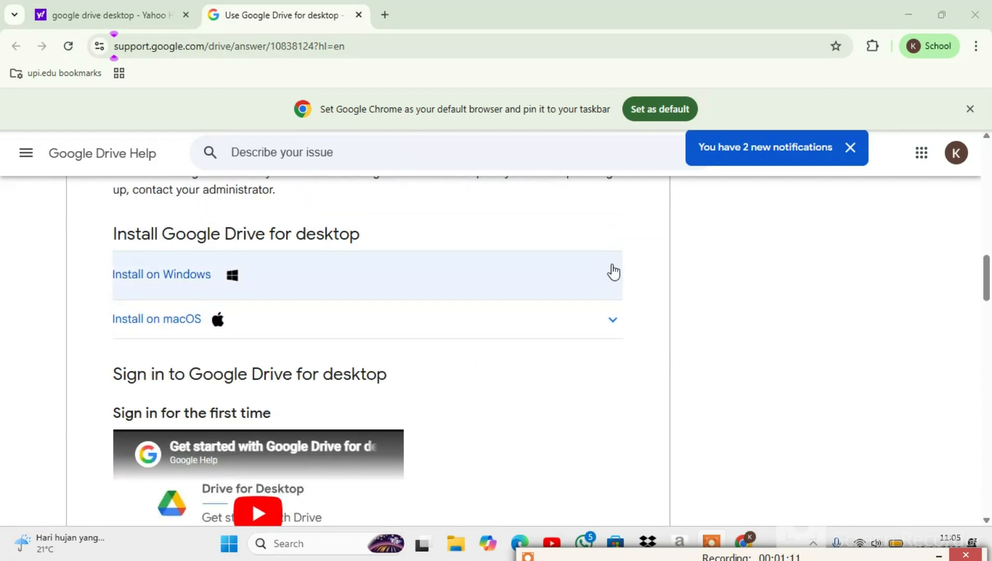
{"action": "left_click", "coordinate": [613, 273]}
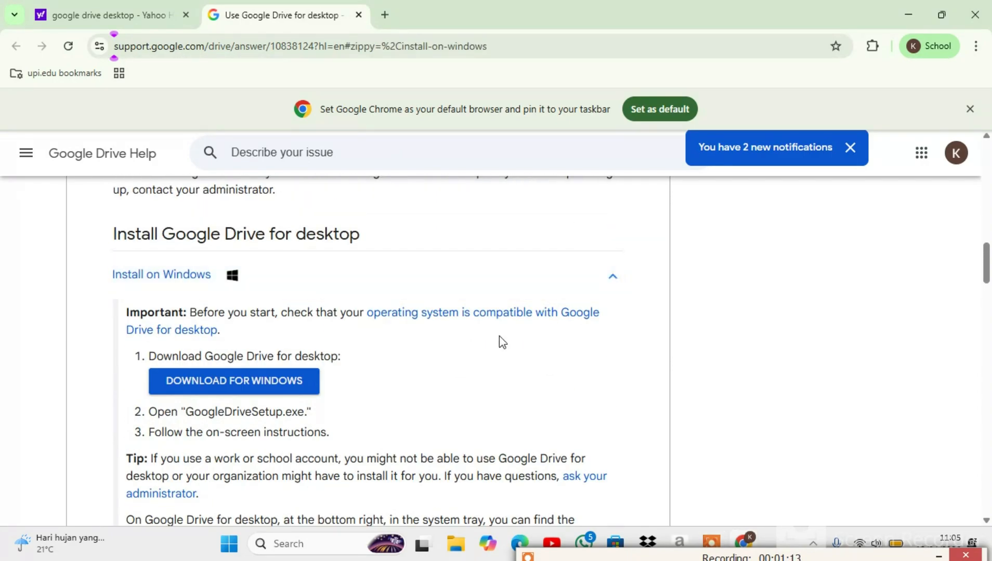
{"action": "scroll", "coordinate": [499, 336], "scroll_direction": "down", "scroll_amount": 1}
{"action": "left_click", "coordinate": [223, 375]}
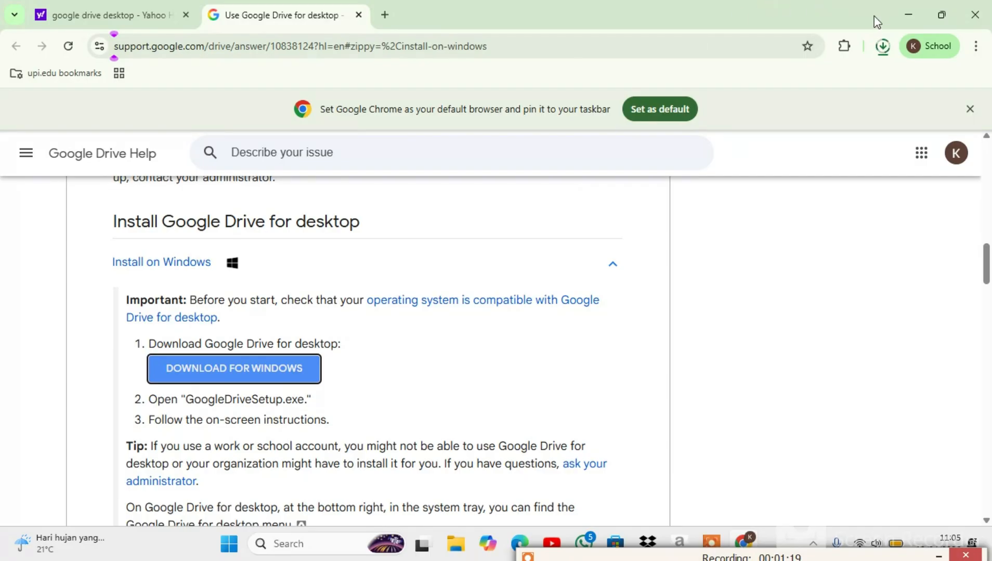
Check the recent downloads and show the downloaded GoogleDriveSetup.exe in its folder.
{"action": "left_click", "coordinate": [889, 52]}
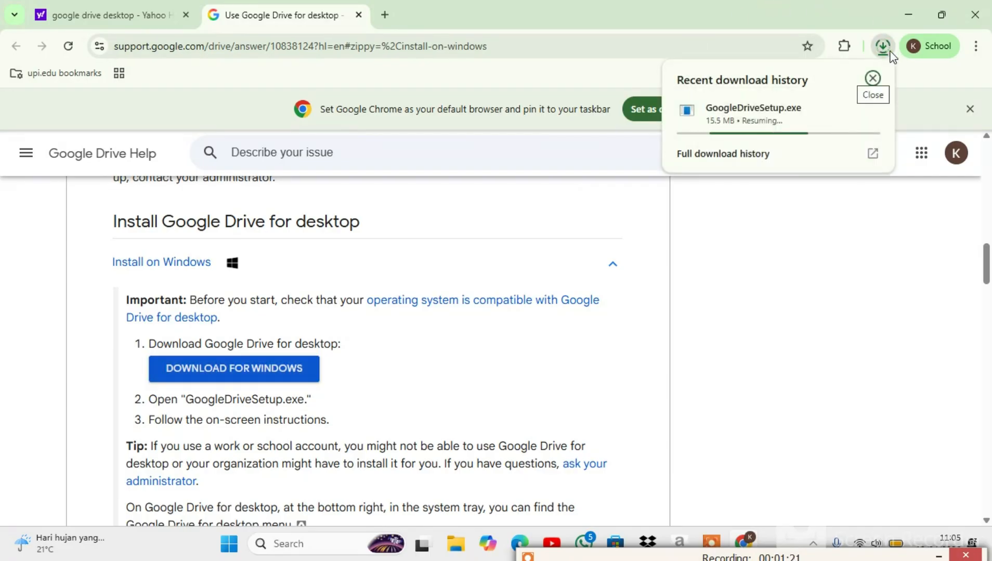
{"action": "left_click", "coordinate": [870, 77]}
{"action": "left_click", "coordinate": [882, 48]}
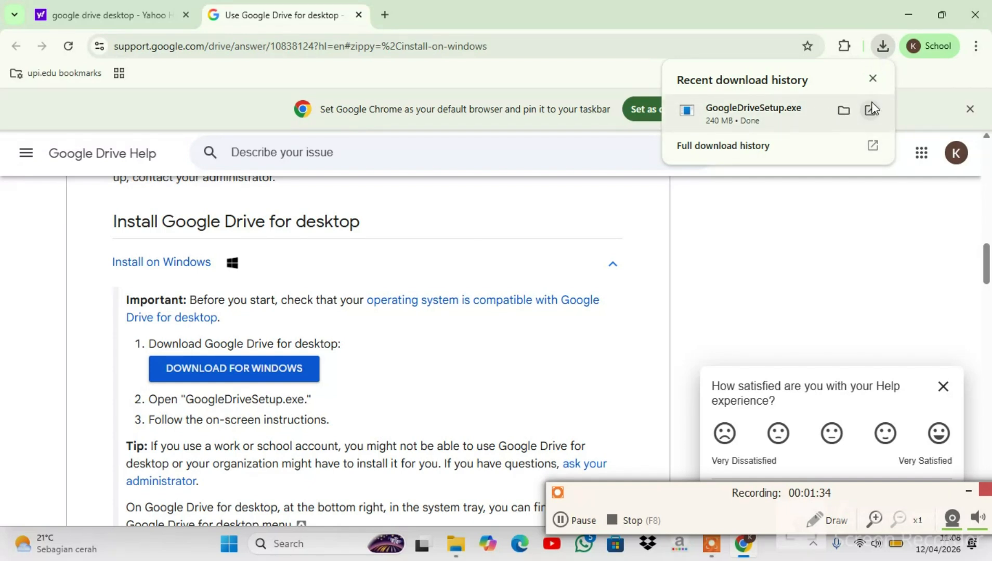
{"action": "left_click", "coordinate": [845, 110]}
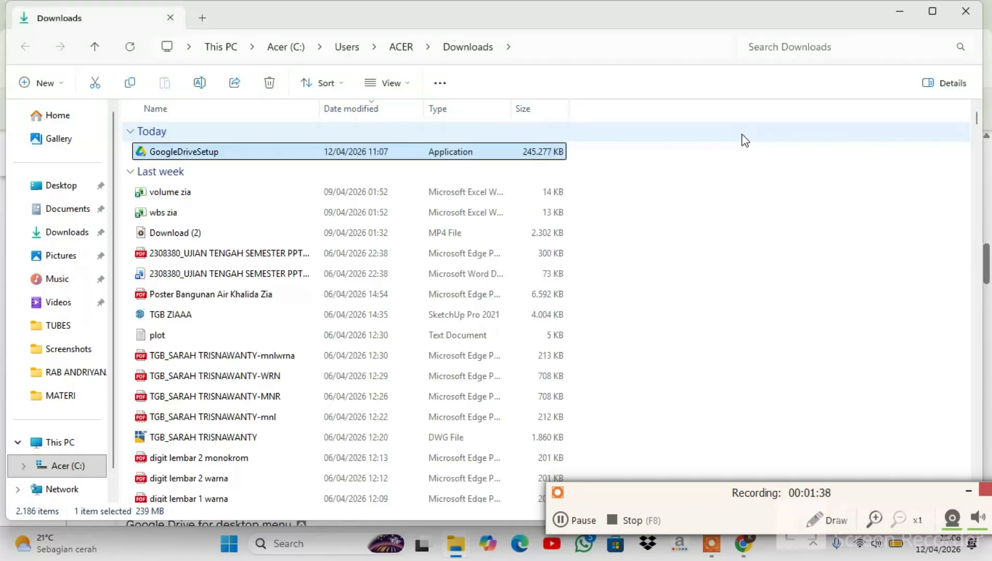
Run GoogleDriveSetup and install Google Drive with desktop shortcuts to Google Docs, Sheets, and Slides.
{"action": "right_click", "coordinate": [549, 149]}
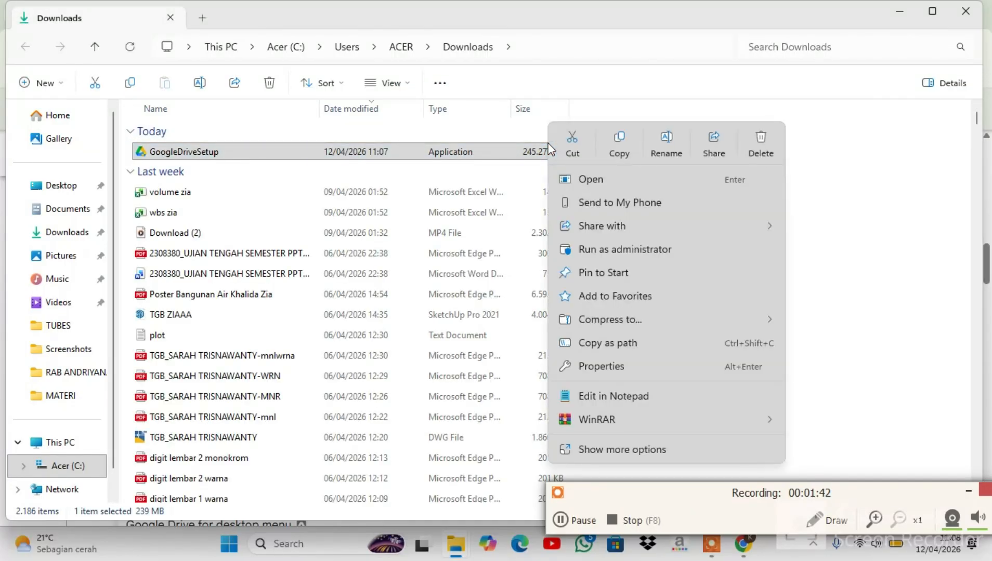
{"action": "double_click", "coordinate": [423, 150]}
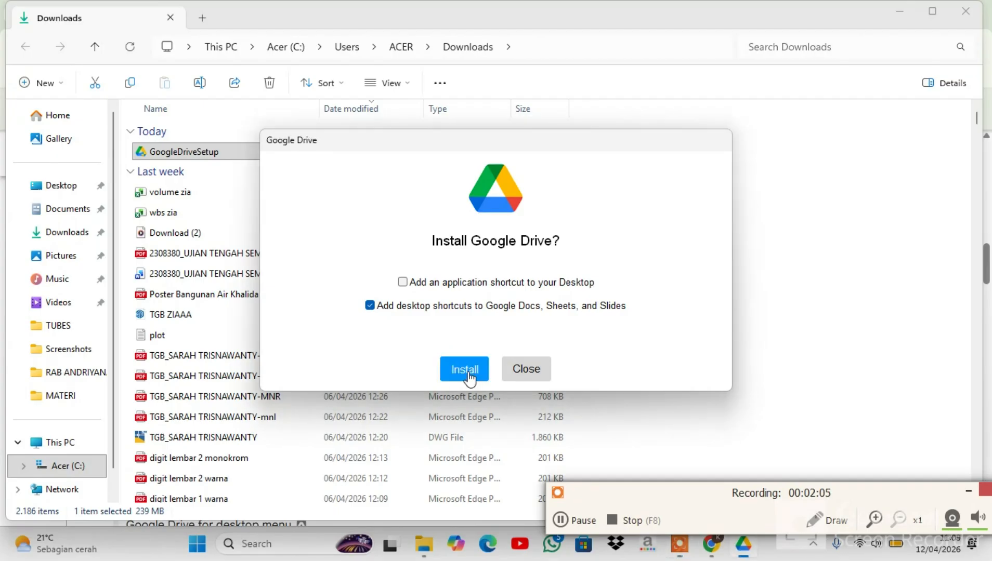
{"action": "left_click", "coordinate": [465, 370]}
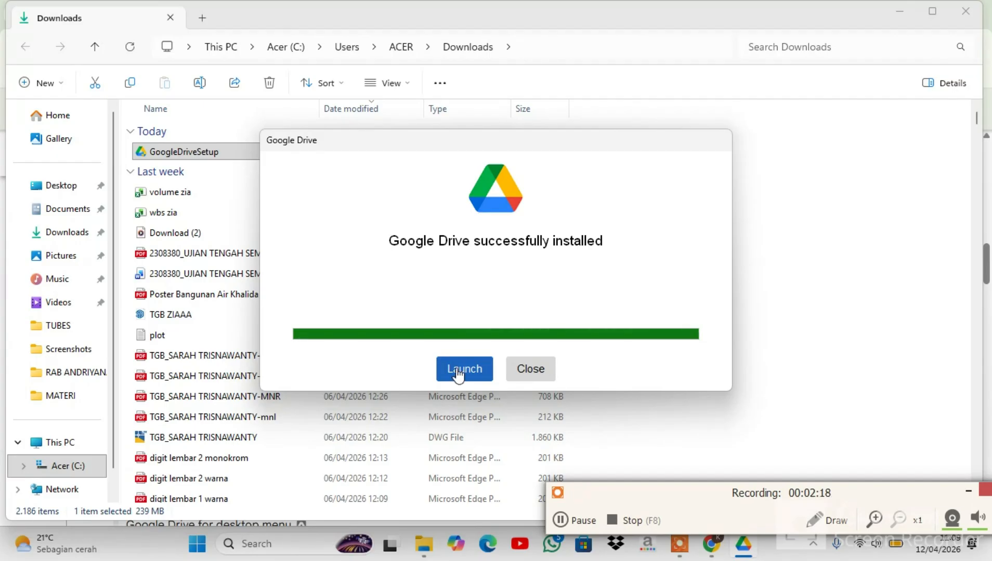
Launch the installed Google Drive and get past its welcome screen to the sign-in page.
{"action": "left_click", "coordinate": [460, 370]}
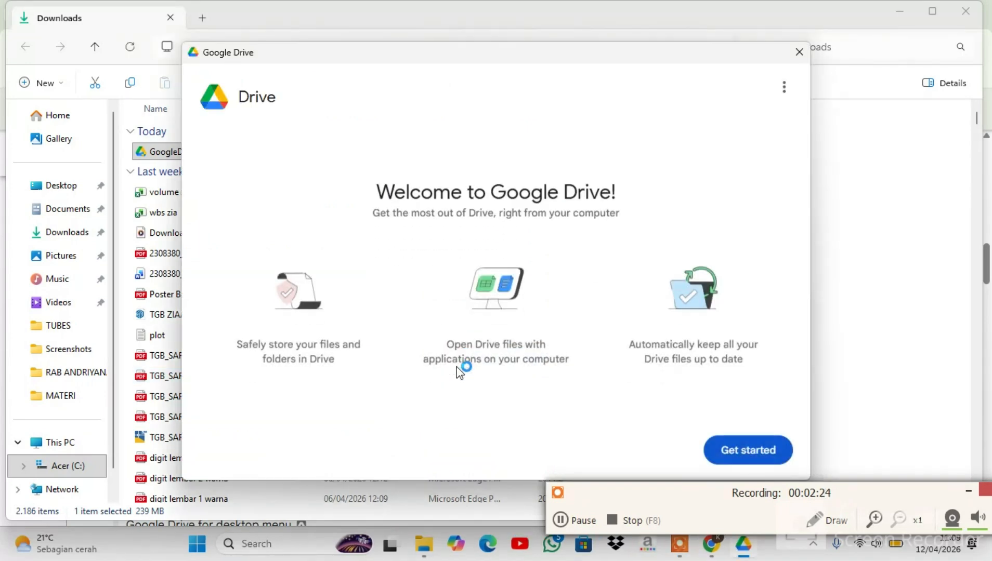
{"action": "left_click", "coordinate": [732, 453]}
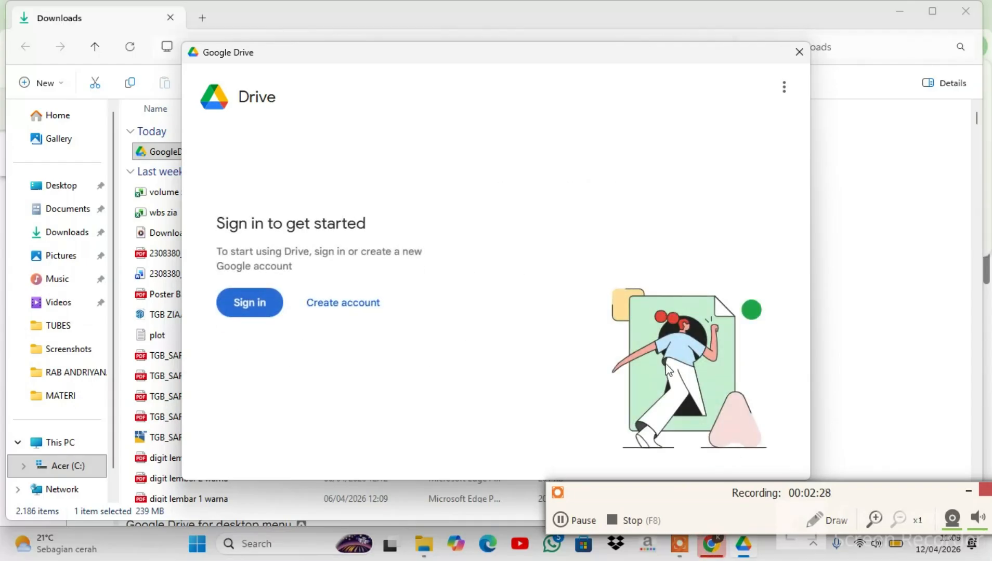
{"action": "left_click", "coordinate": [569, 520]}
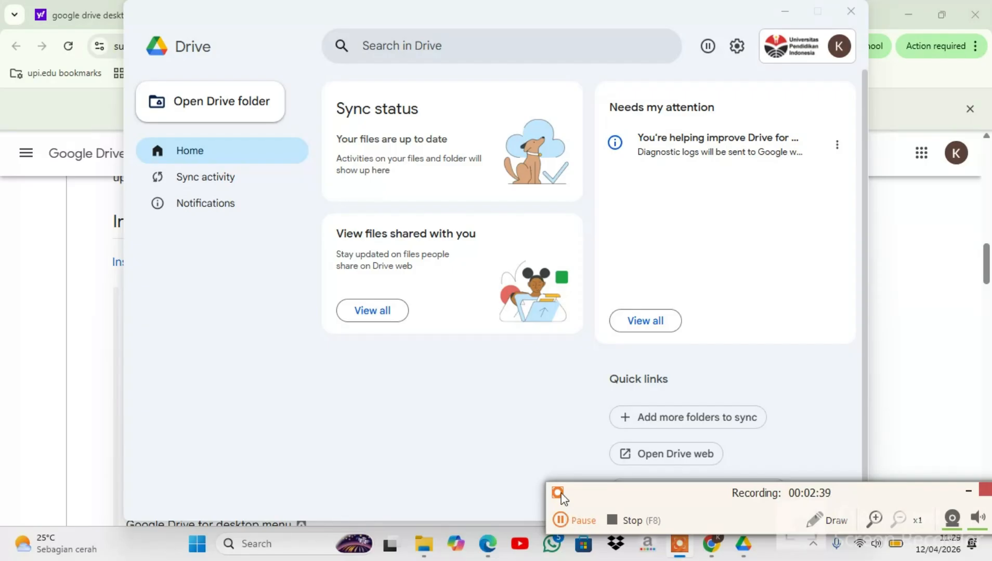
View the connected account's details and storage usage in Google Drive, and close them again.
{"action": "left_click", "coordinate": [790, 63]}
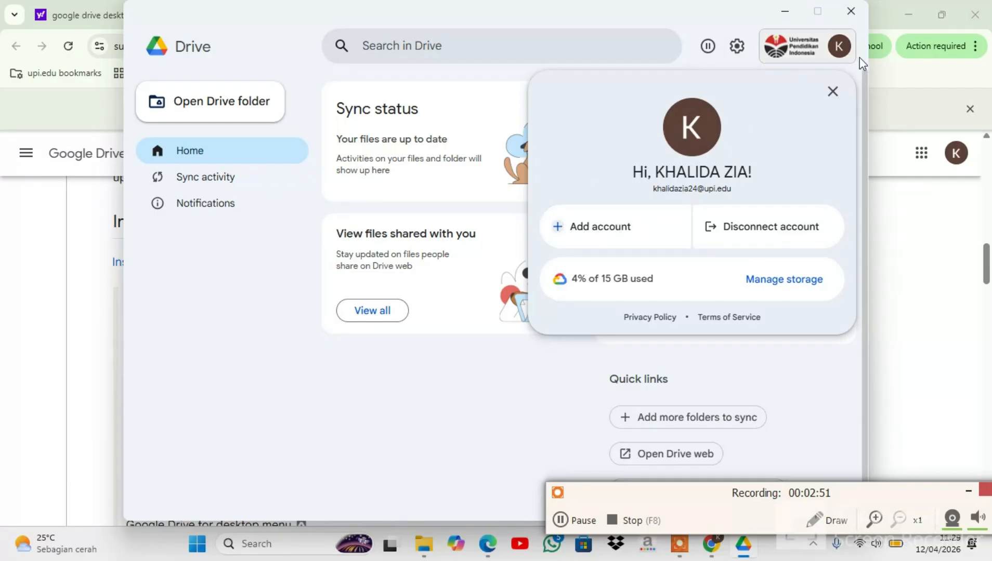
{"action": "left_click", "coordinate": [832, 92]}
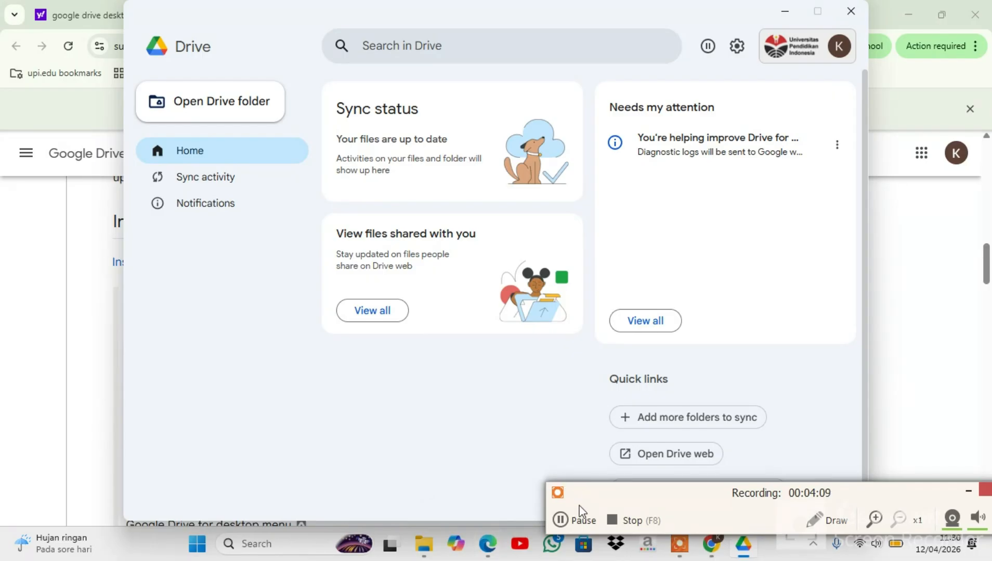
{"action": "left_click", "coordinate": [568, 520]}
{"action": "left_click", "coordinate": [569, 521]}
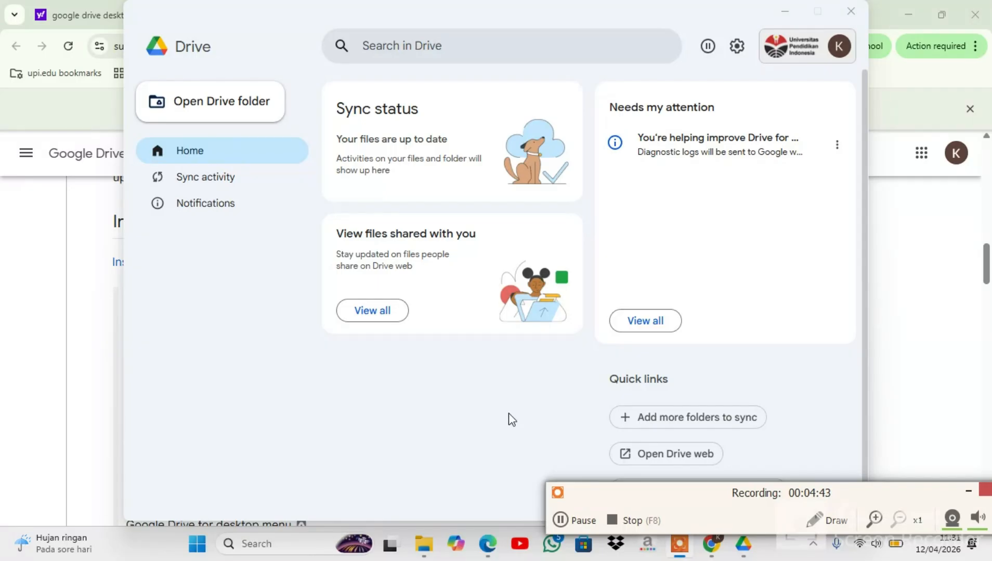
{"action": "left_click", "coordinate": [561, 520]}
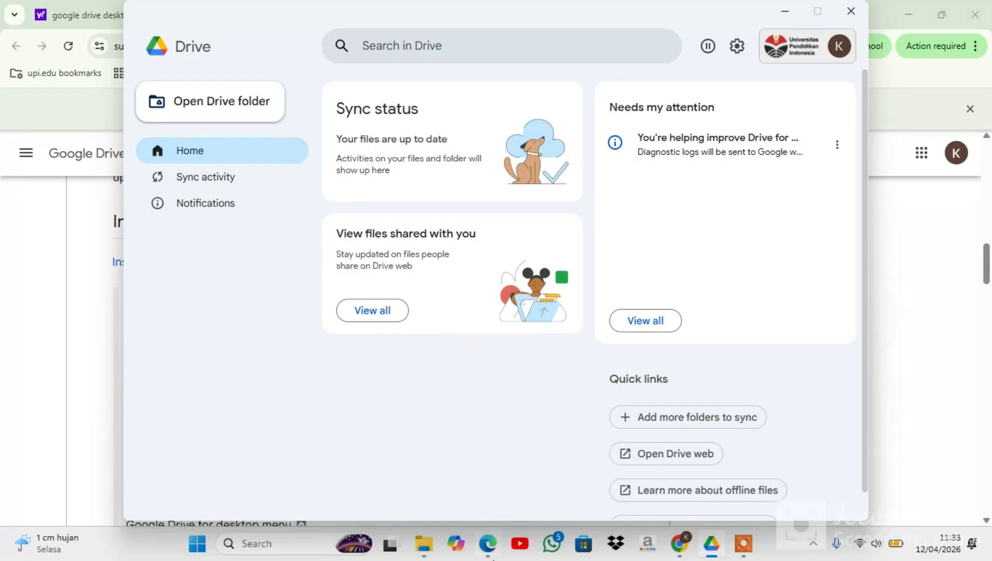
Switch to File Explorer and open the Google Drive (G:) location.
{"action": "left_click", "coordinate": [427, 536]}
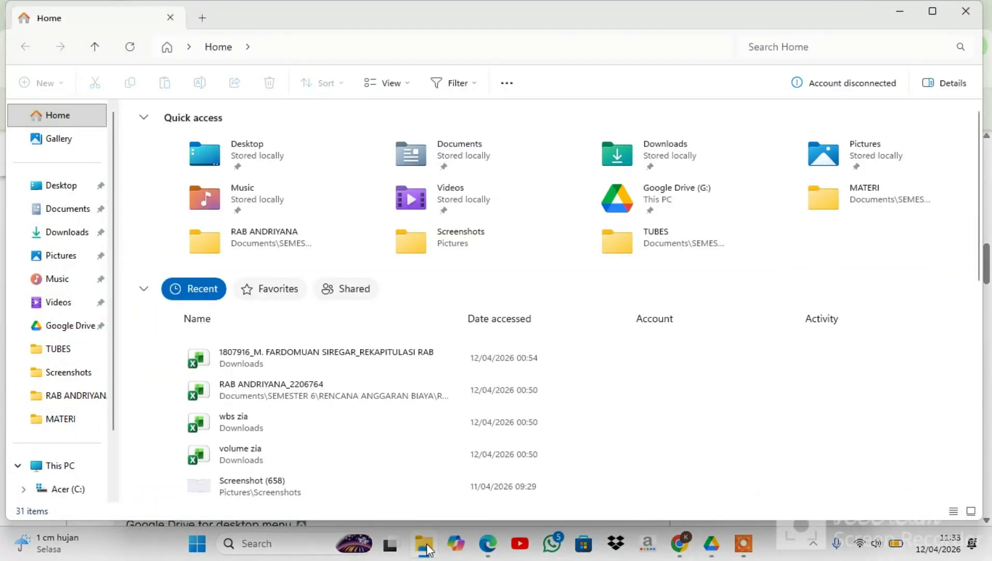
{"action": "left_click", "coordinate": [92, 332]}
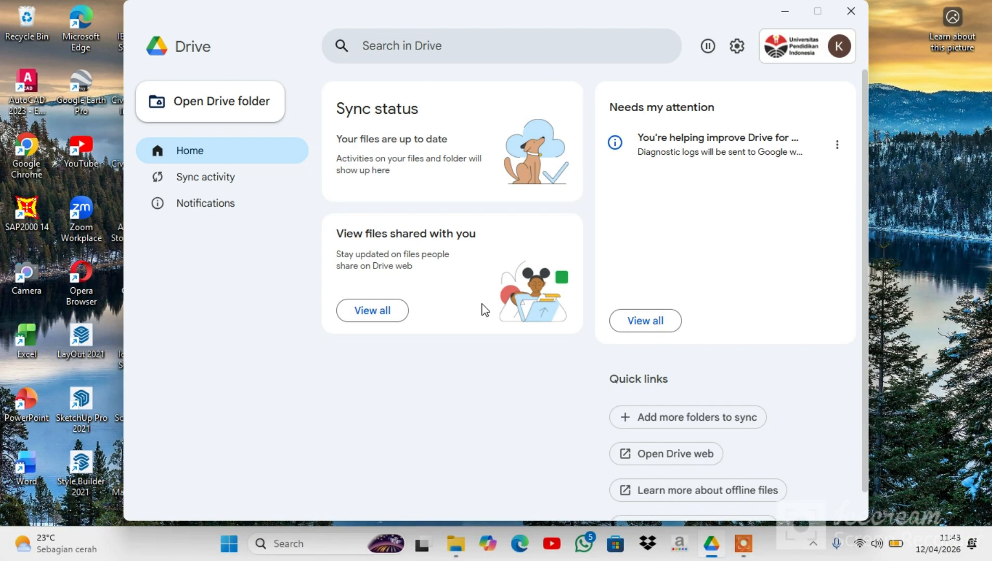
Open the Google Drive preferences and review the My Laptop backup page and the Stream files and Mirror files syncing options.
{"action": "left_click", "coordinate": [736, 46]}
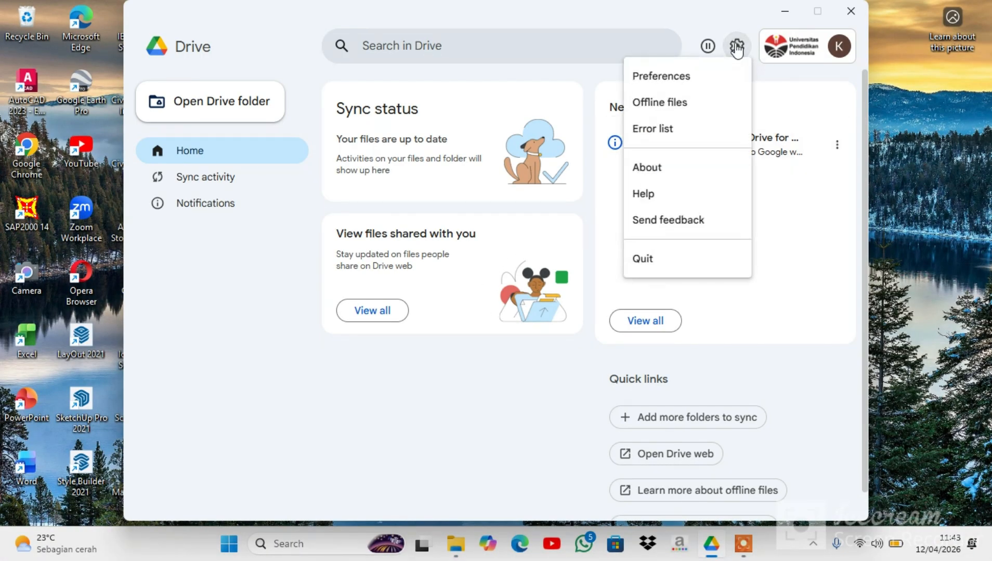
{"action": "left_click", "coordinate": [661, 76]}
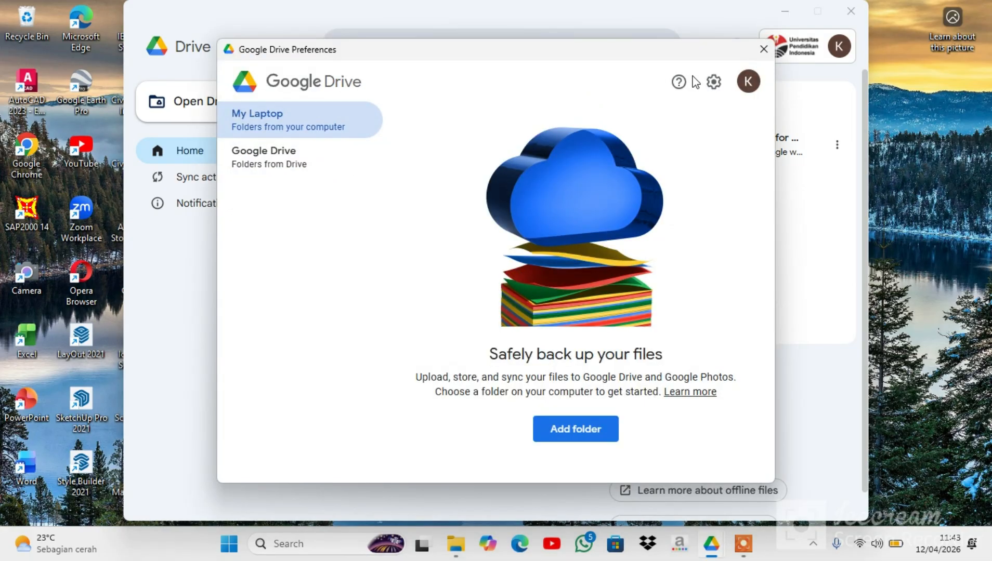
{"action": "left_click", "coordinate": [320, 149]}
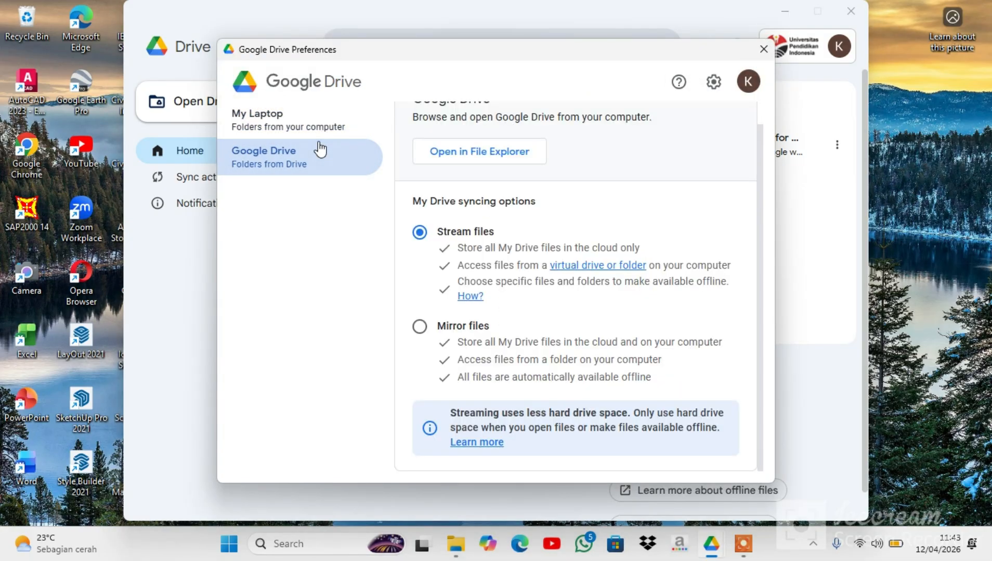
{"action": "left_click", "coordinate": [318, 130]}
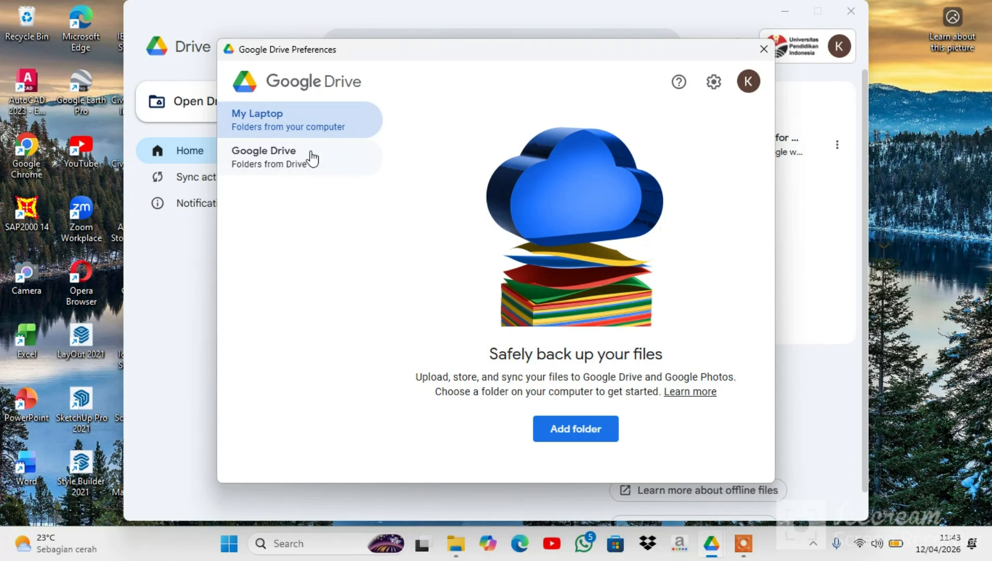
{"action": "left_click", "coordinate": [312, 157]}
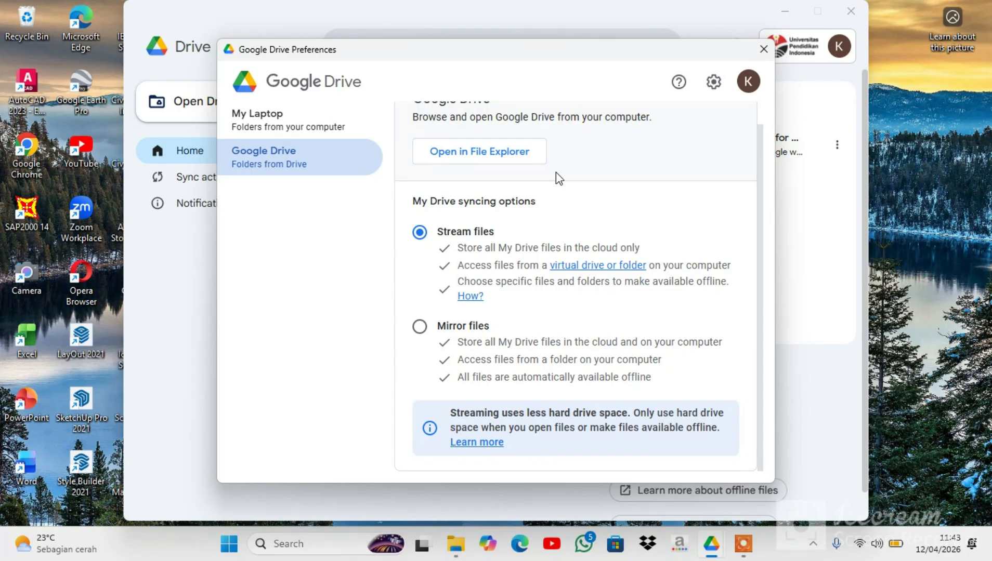
{"action": "scroll", "coordinate": [556, 172], "scroll_direction": "up", "scroll_amount": 1}
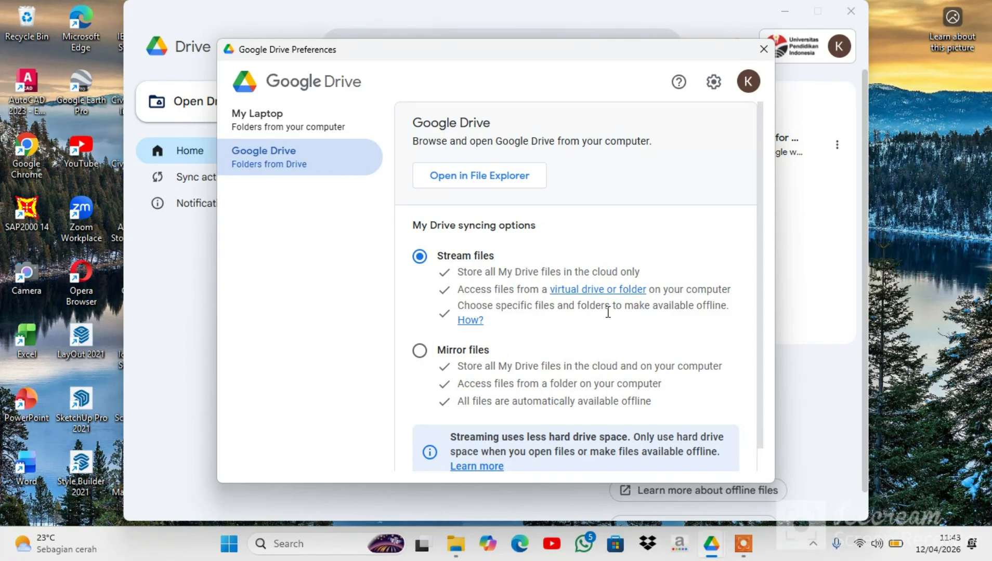
{"action": "scroll", "coordinate": [607, 312], "scroll_direction": "down", "scroll_amount": 1}
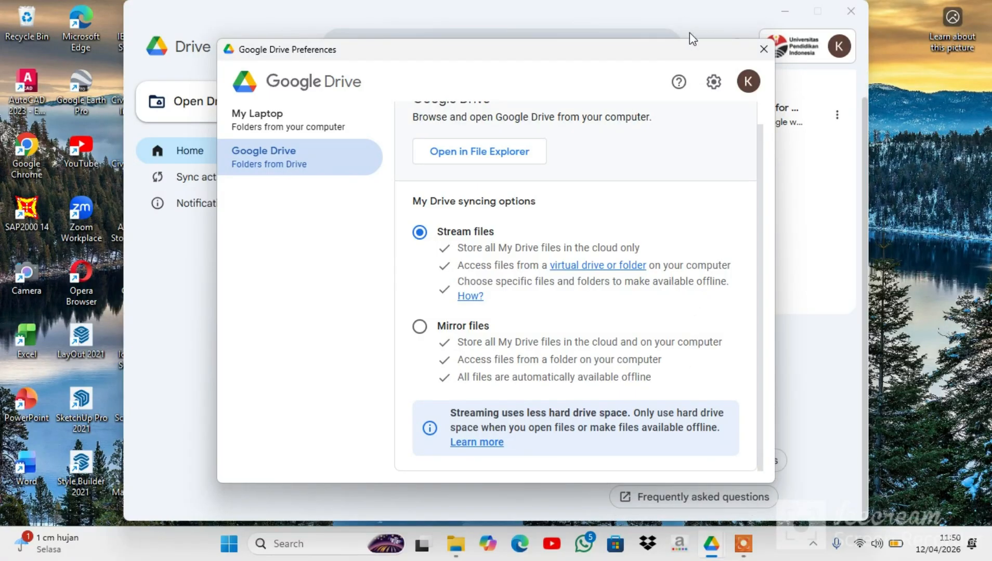
Open the Google Drive settings and review the account, cache and streaming location options, including the available drive letters.
{"action": "left_click", "coordinate": [713, 80]}
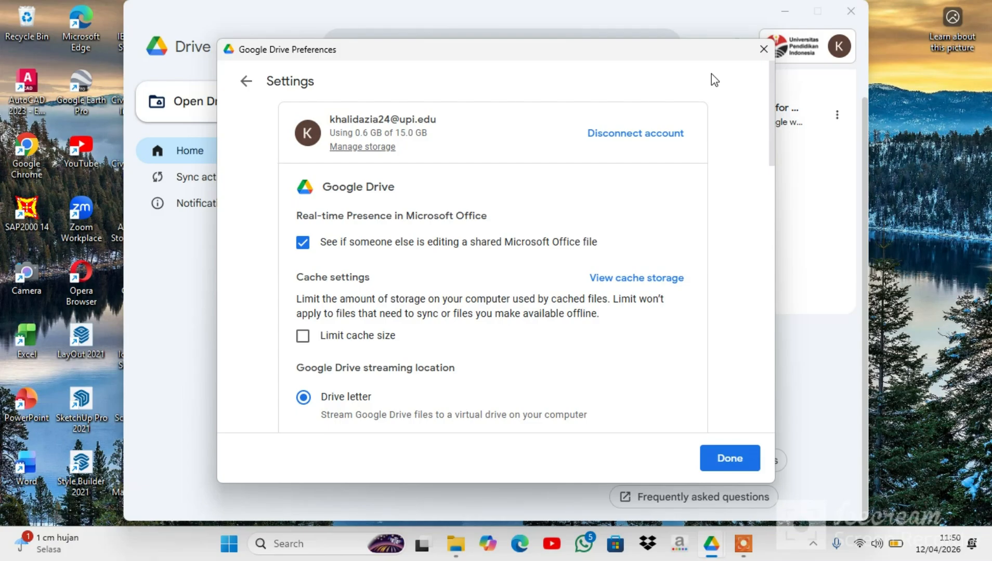
{"action": "scroll", "coordinate": [561, 246], "scroll_direction": "down", "scroll_amount": 2}
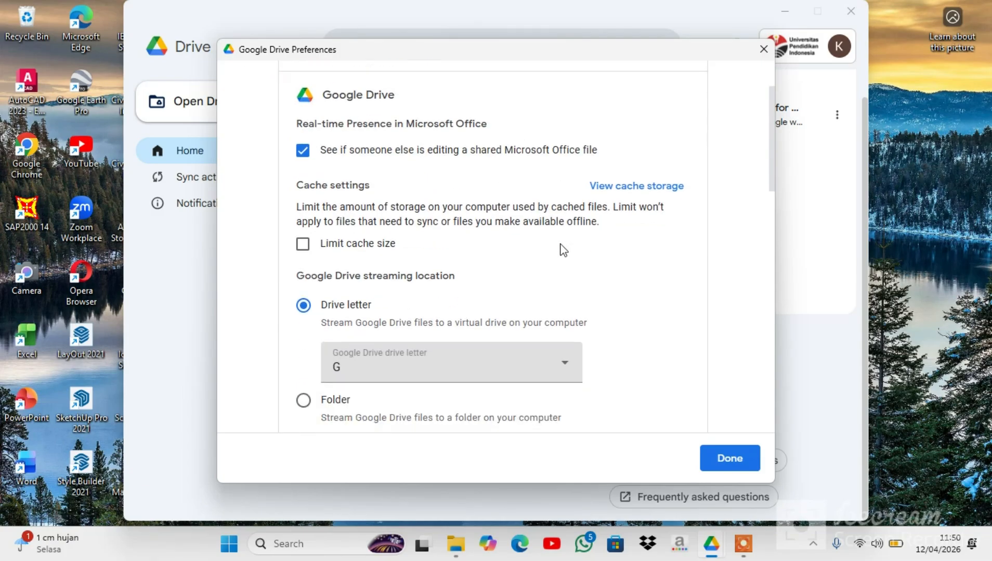
{"action": "scroll", "coordinate": [561, 248], "scroll_direction": "down", "scroll_amount": 1}
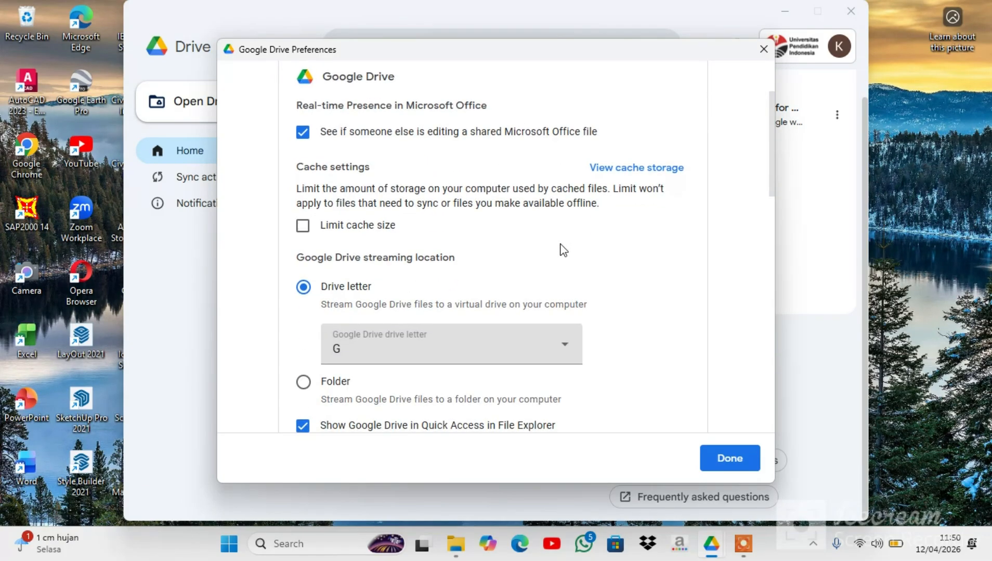
{"action": "scroll", "coordinate": [563, 250], "scroll_direction": "down", "scroll_amount": 2}
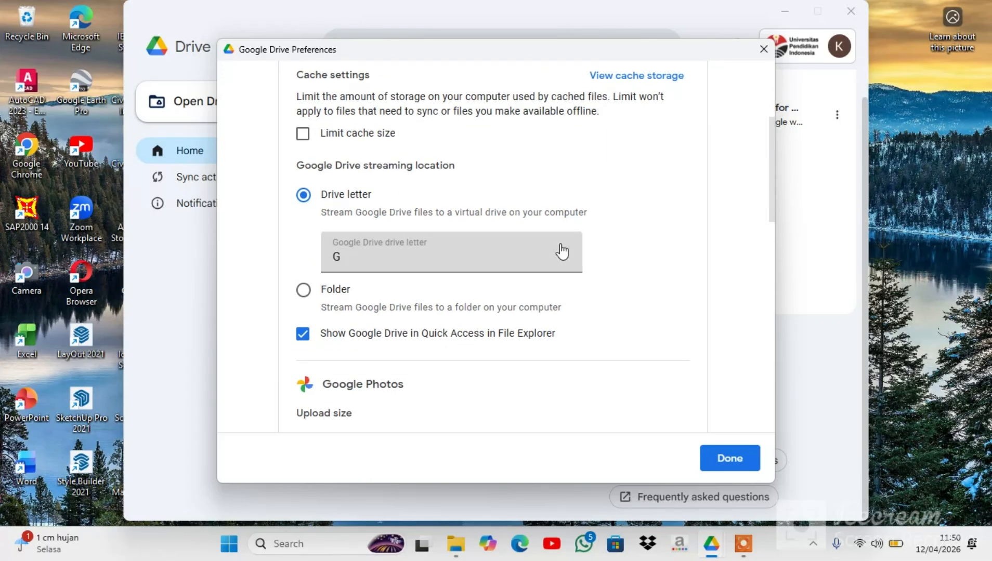
{"action": "scroll", "coordinate": [562, 252], "scroll_direction": "down", "scroll_amount": 2}
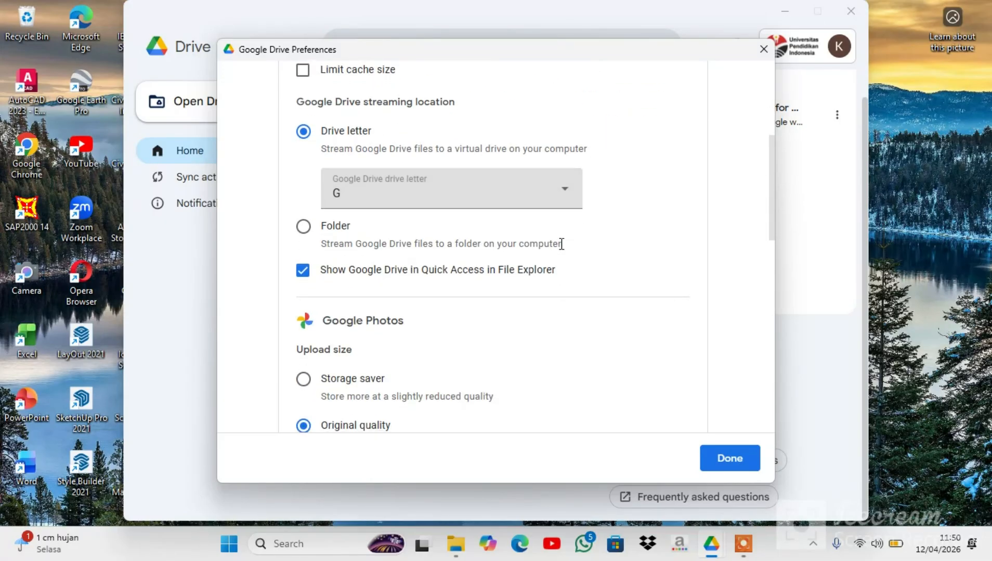
{"action": "left_click", "coordinate": [567, 192]}
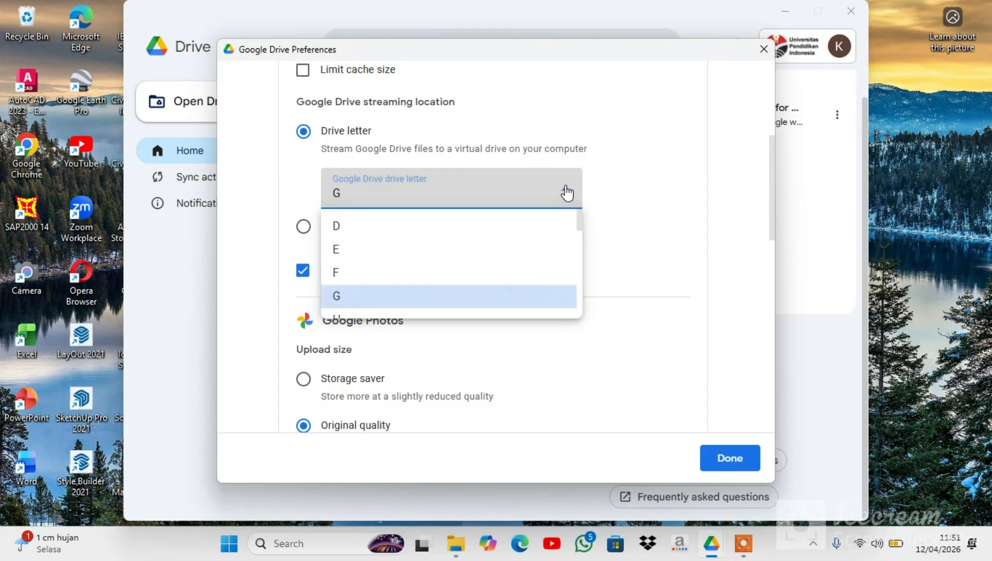
{"action": "left_click", "coordinate": [566, 192]}
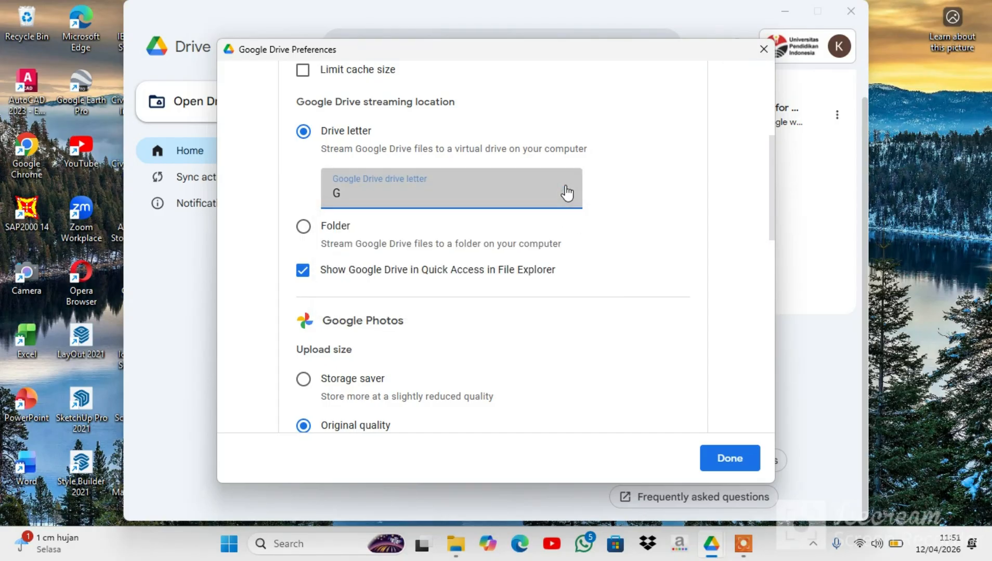
Review the Google Photos upload, launch on login, cached files directory, proxy, bandwidth, hotkey and notification settings.
{"action": "scroll", "coordinate": [610, 294], "scroll_direction": "down", "scroll_amount": 3}
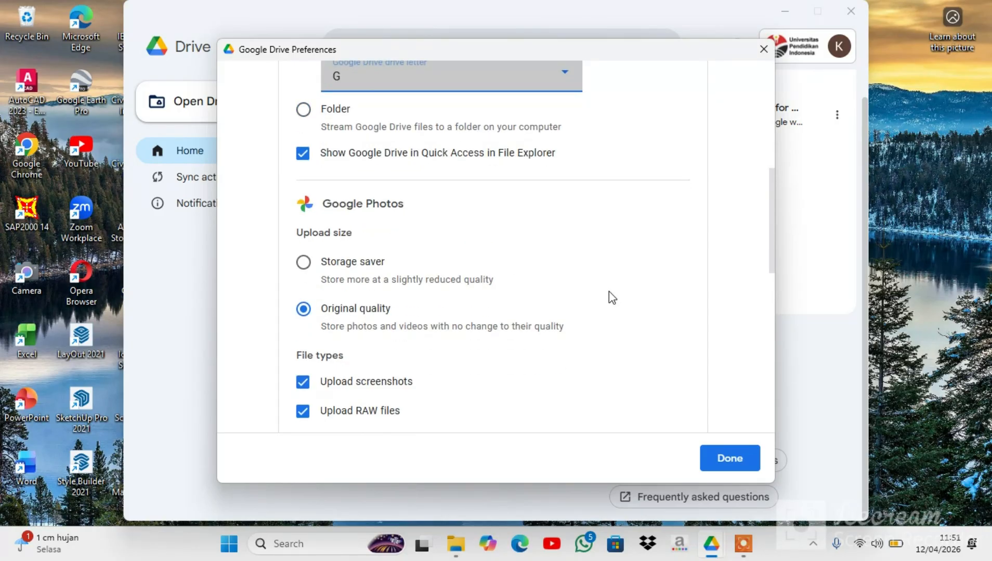
{"action": "scroll", "coordinate": [609, 293], "scroll_direction": "down", "scroll_amount": 5}
{"action": "scroll", "coordinate": [609, 292], "scroll_direction": "down", "scroll_amount": 8}
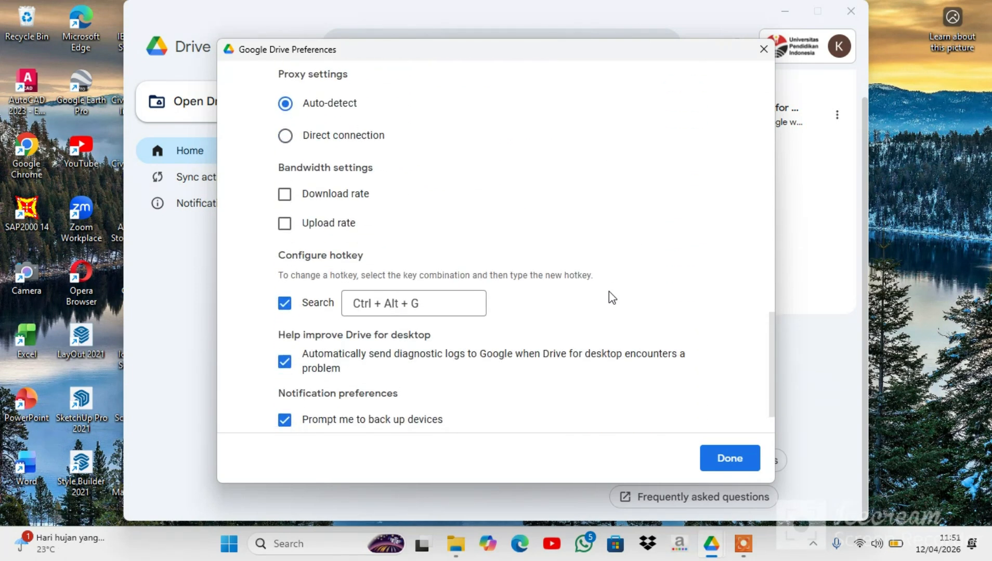
{"action": "scroll", "coordinate": [609, 291], "scroll_direction": "down", "scroll_amount": 2}
{"action": "scroll", "coordinate": [609, 291], "scroll_direction": "up", "scroll_amount": 5}
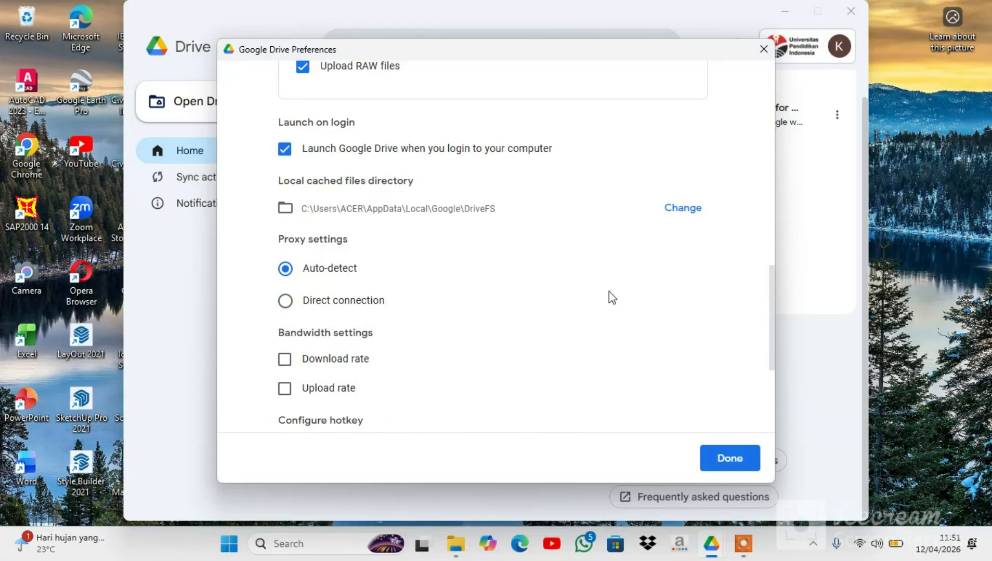
{"action": "scroll", "coordinate": [610, 291], "scroll_direction": "up", "scroll_amount": 1}
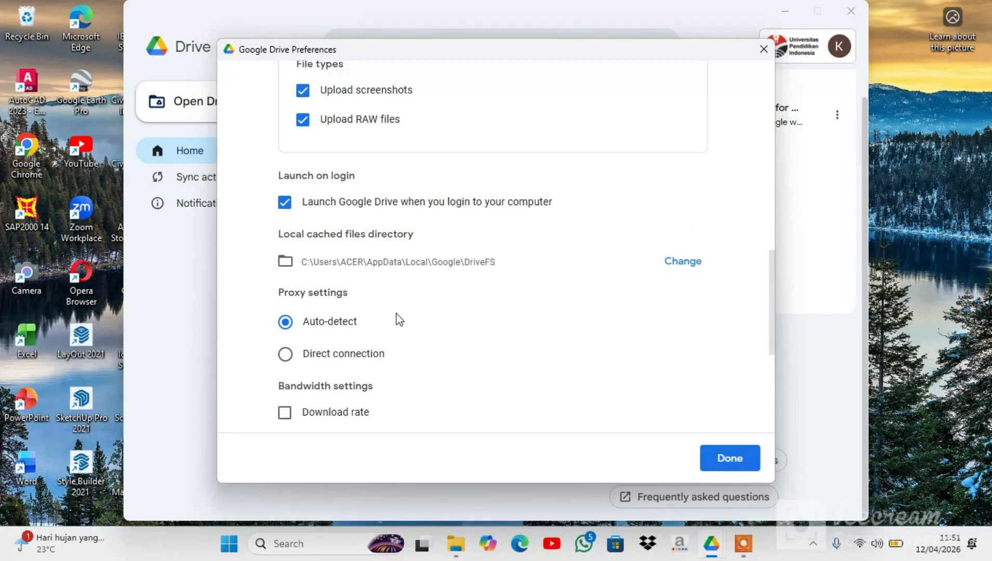
Open the folder chooser for the local cached files directory, browse the available locations, and close it without choosing one.
{"action": "left_click", "coordinate": [675, 271]}
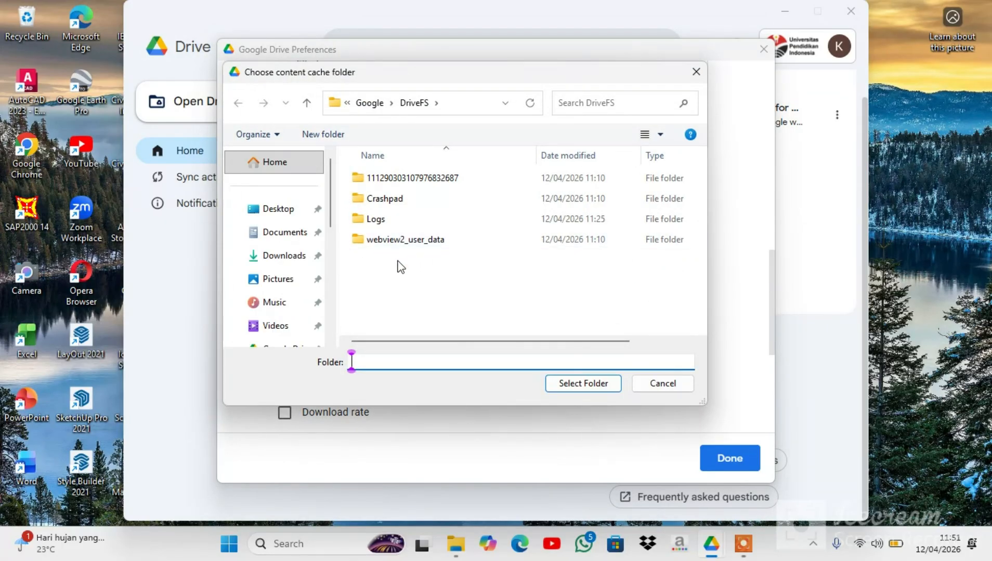
{"action": "scroll", "coordinate": [276, 276], "scroll_direction": "down", "scroll_amount": 5}
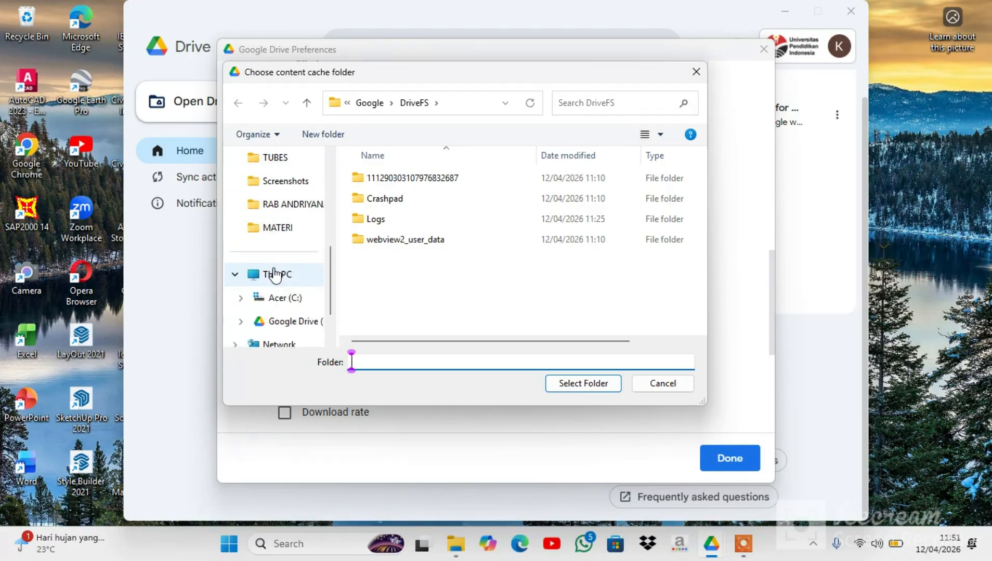
{"action": "scroll", "coordinate": [276, 276], "scroll_direction": "down", "scroll_amount": 2}
{"action": "scroll", "coordinate": [275, 276], "scroll_direction": "up", "scroll_amount": 6}
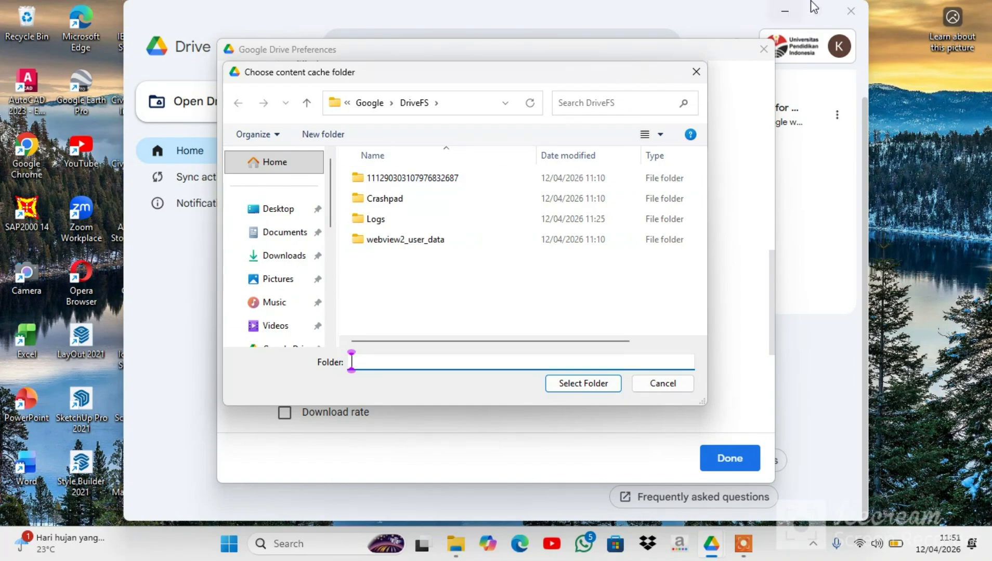
{"action": "left_click", "coordinate": [695, 71]}
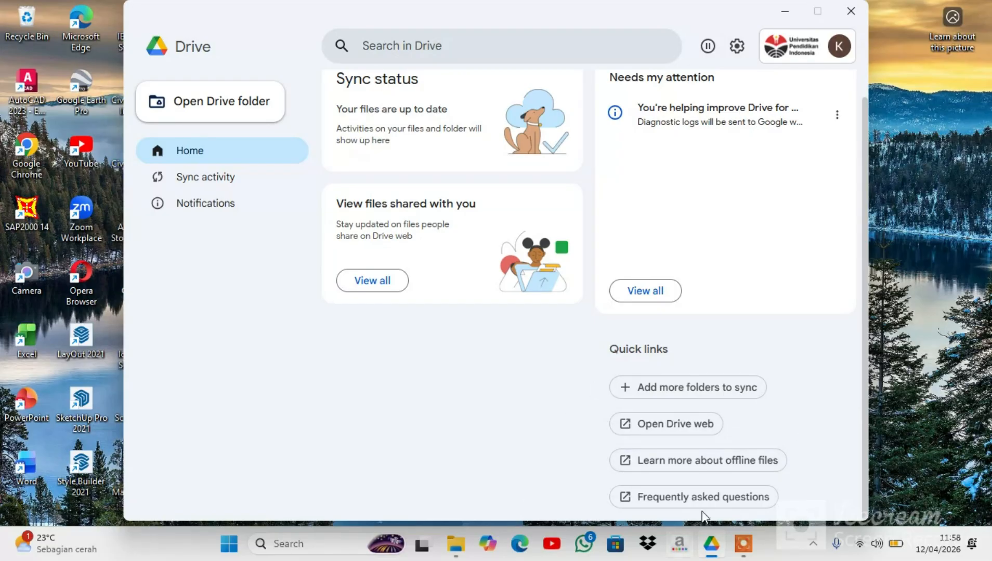
Open Drive web from the quick links, show My Drive, and snap the browser window to the right half of the screen.
{"action": "left_click", "coordinate": [706, 426]}
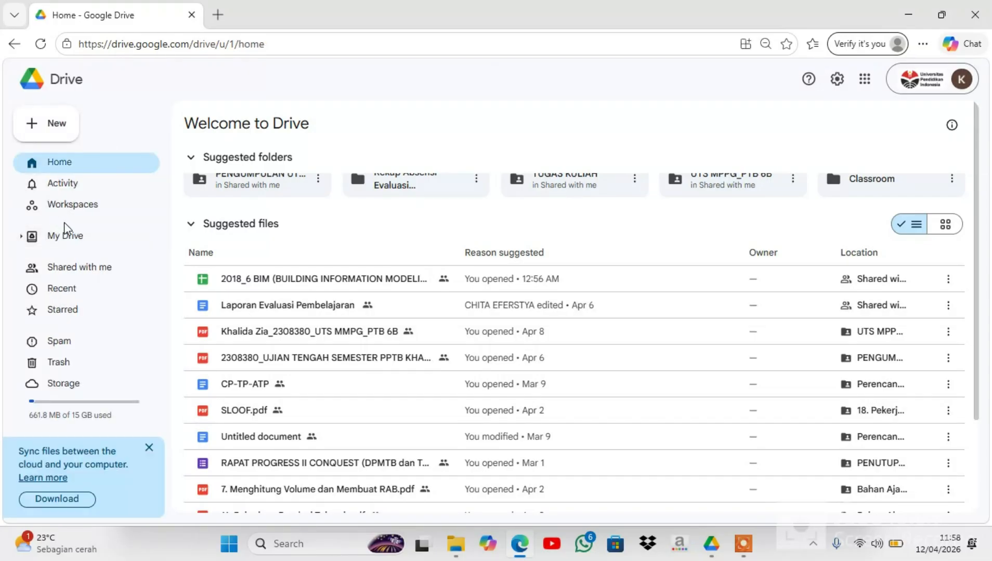
{"action": "left_click", "coordinate": [73, 239]}
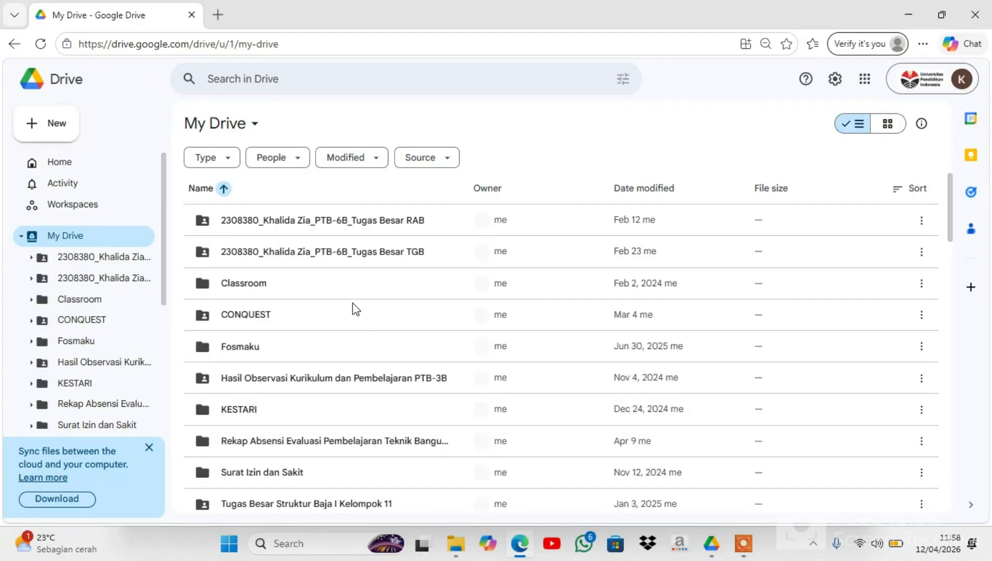
{"action": "key", "text": "super+Right"}
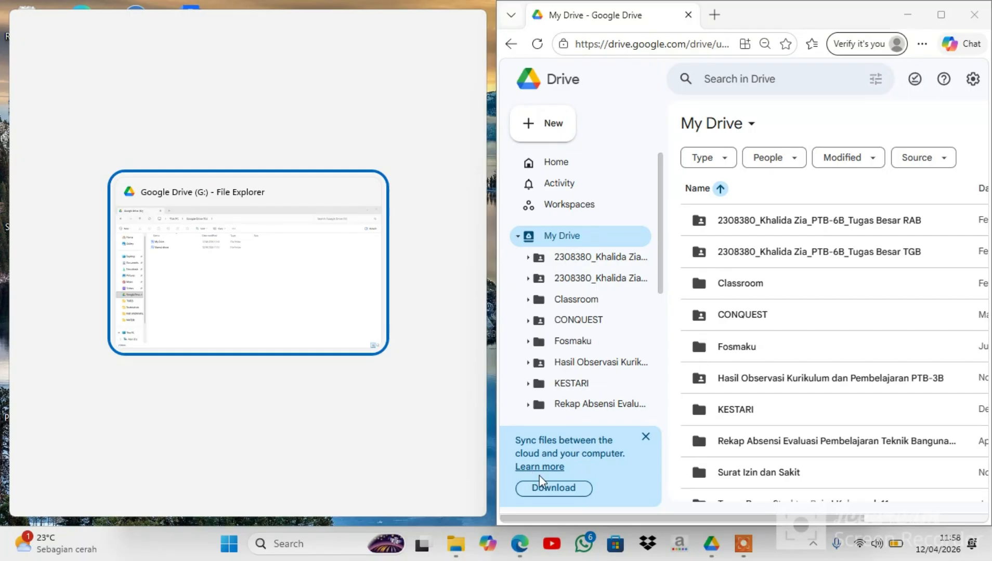
Switch to File Explorer, snap its window to the left half of the screen, and open the My Drive folder in Google Drive (G:).
{"action": "left_click", "coordinate": [455, 546]}
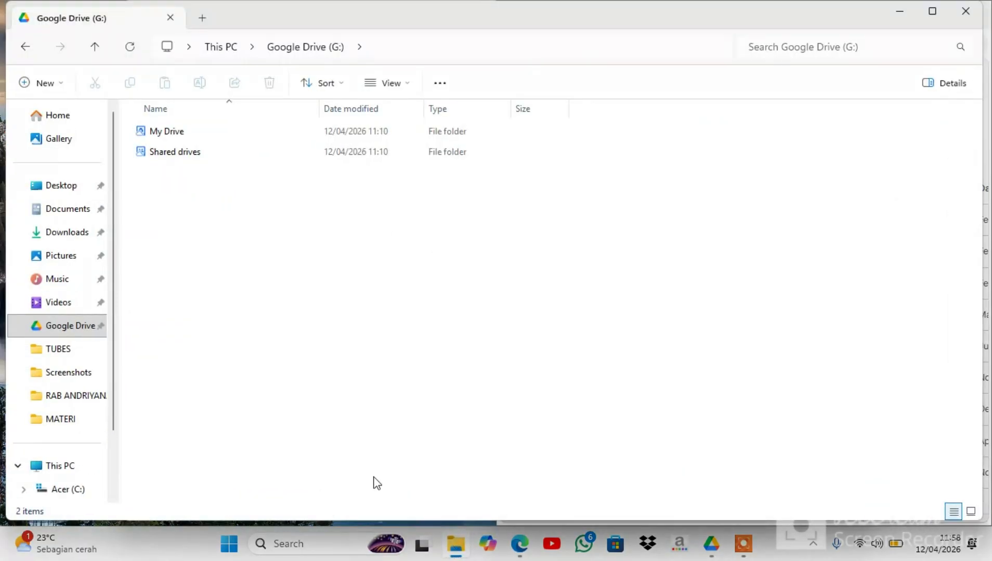
{"action": "key", "text": "super+Left"}
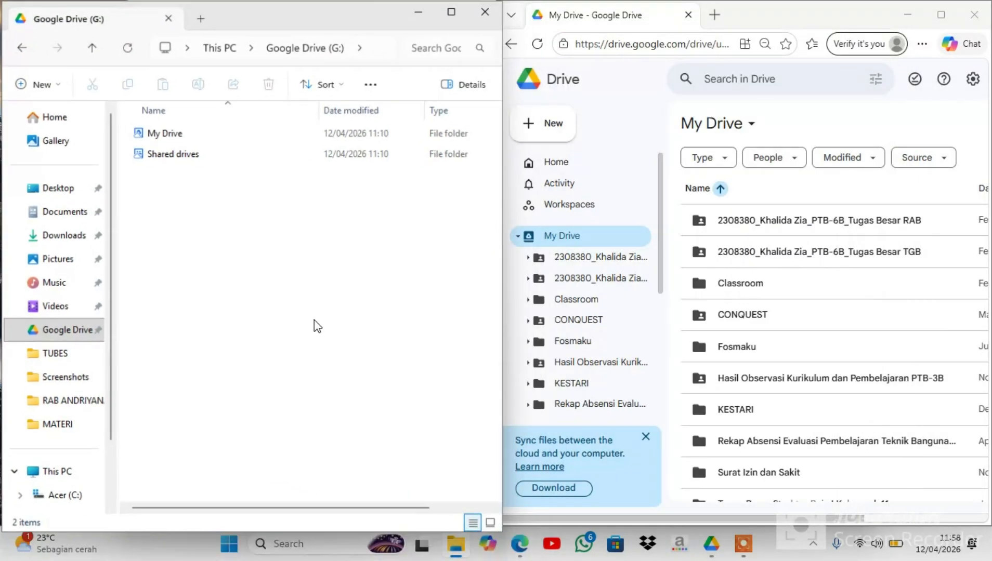
{"action": "double_click", "coordinate": [226, 134]}
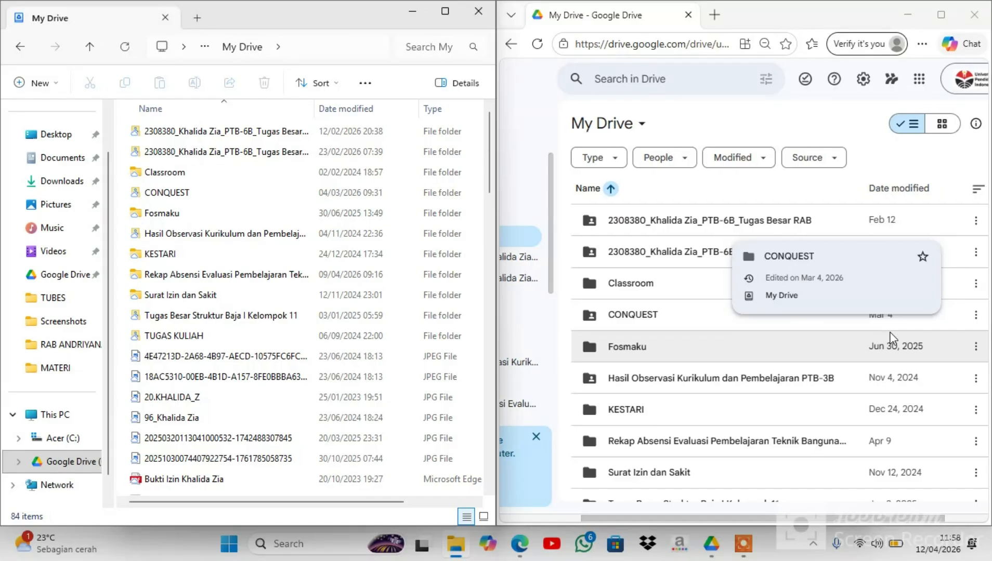
Compare the My Drive files and folders on the web with those in File Explorer.
{"action": "scroll", "coordinate": [892, 338], "scroll_direction": "down", "scroll_amount": 1}
{"action": "scroll", "coordinate": [892, 338], "scroll_direction": "down", "scroll_amount": 2}
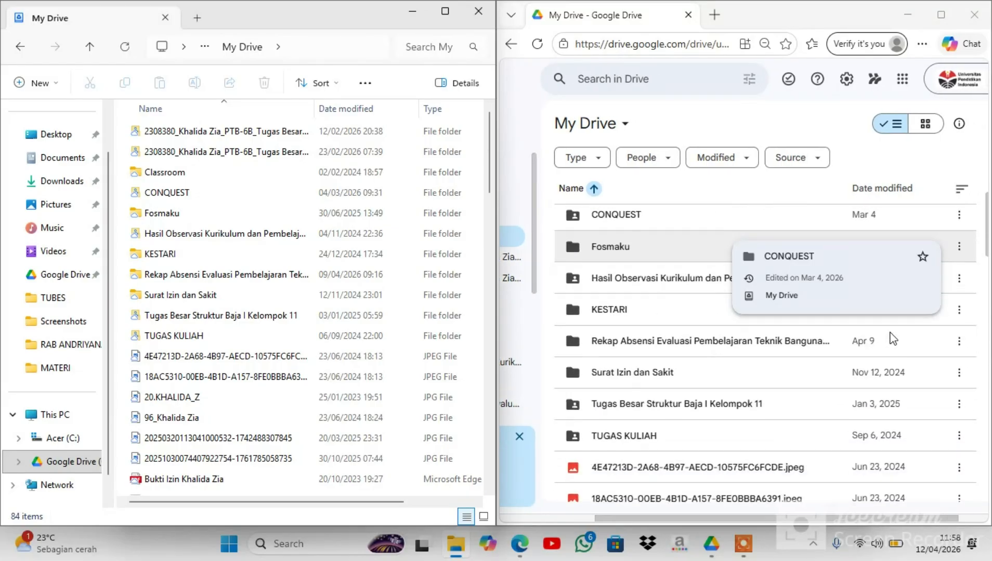
{"action": "scroll", "coordinate": [892, 338], "scroll_direction": "down", "scroll_amount": 1}
{"action": "scroll", "coordinate": [892, 338], "scroll_direction": "down", "scroll_amount": 10}
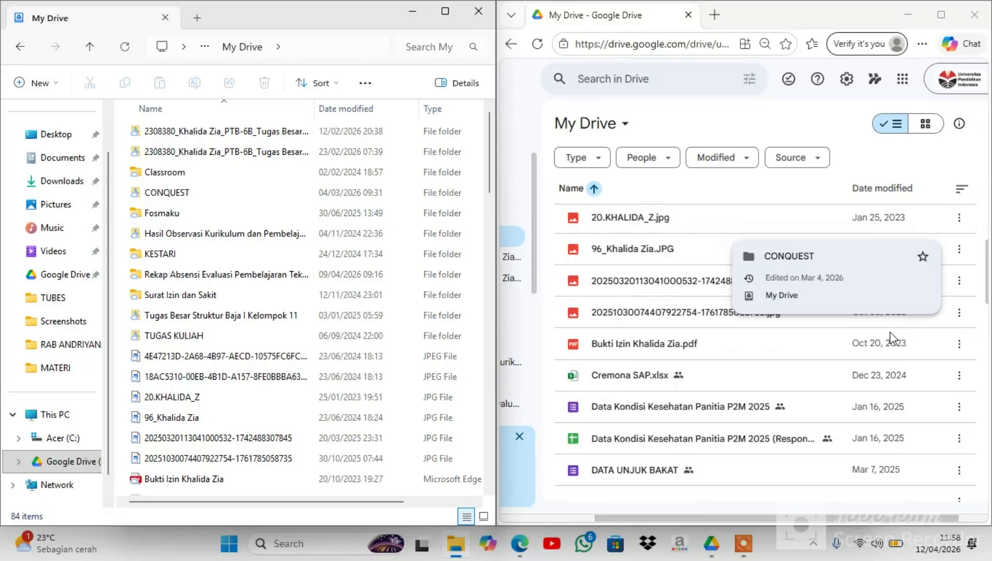
{"action": "scroll", "coordinate": [892, 336], "scroll_direction": "up", "scroll_amount": 15}
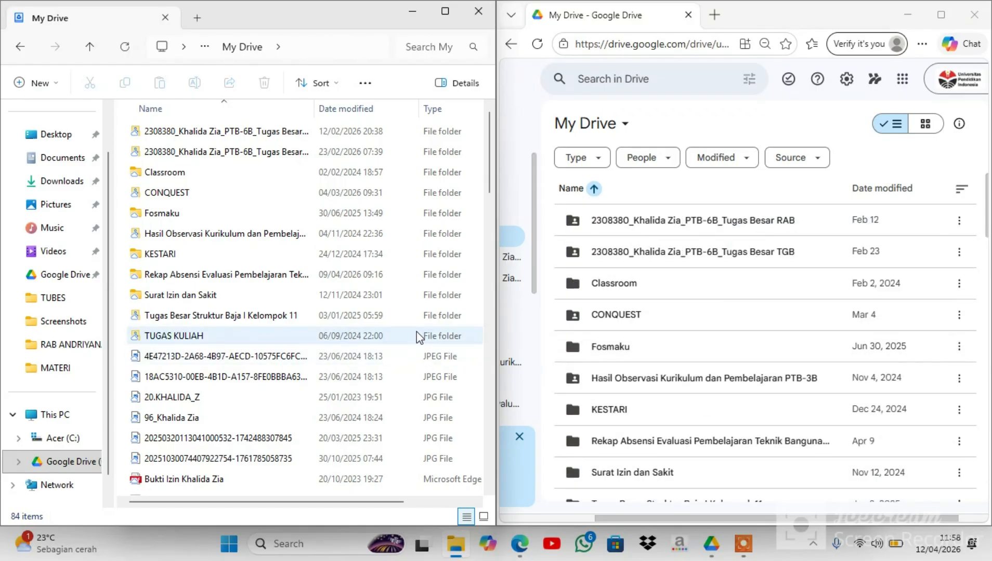
{"action": "scroll", "coordinate": [364, 260], "scroll_direction": "down", "scroll_amount": 1}
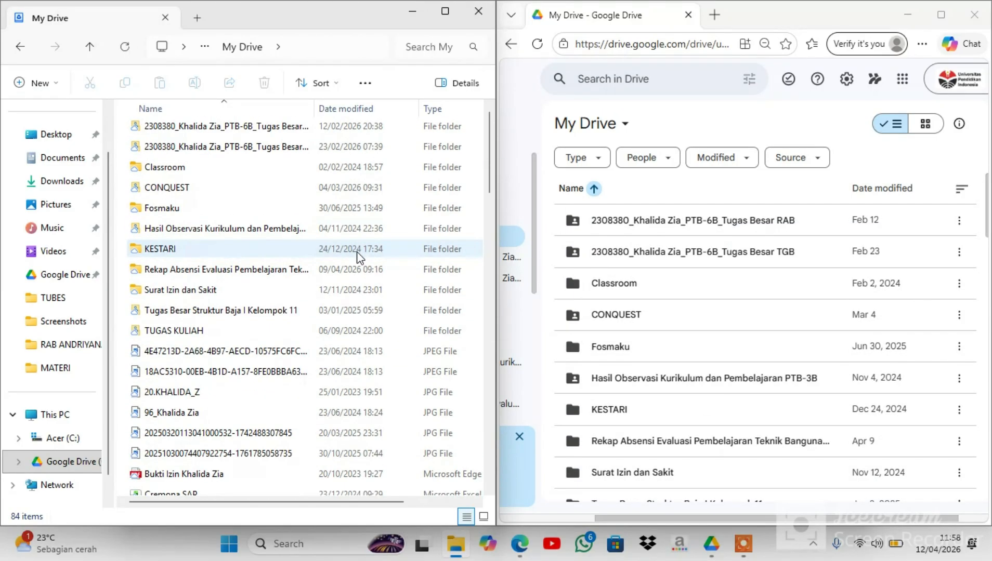
{"action": "scroll", "coordinate": [359, 258], "scroll_direction": "up", "scroll_amount": 1}
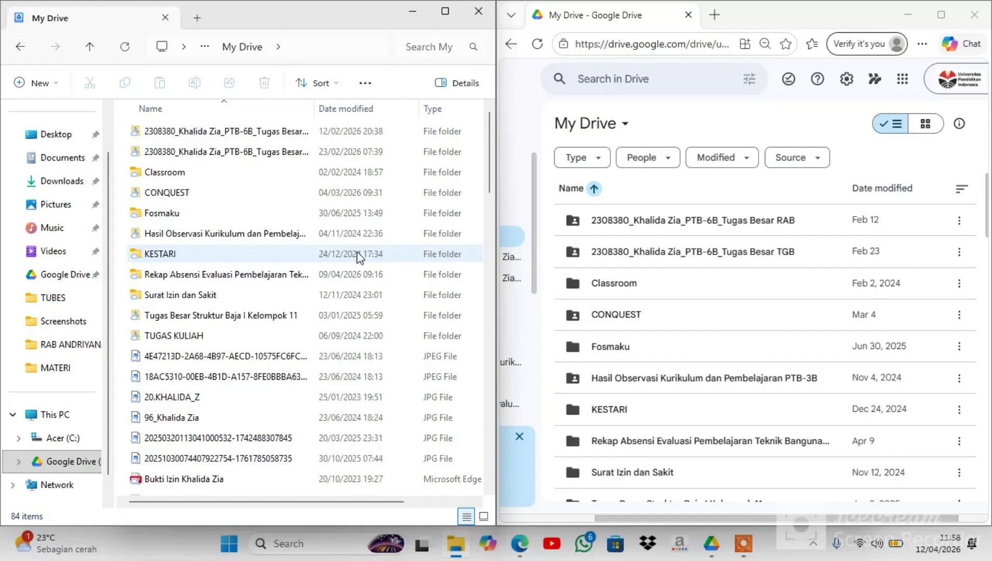
Create a folder in File Explorer's My Drive named "CONTOH FILE" plus the account owner's short name, and refresh the listing.
{"action": "left_click", "coordinate": [351, 151]}
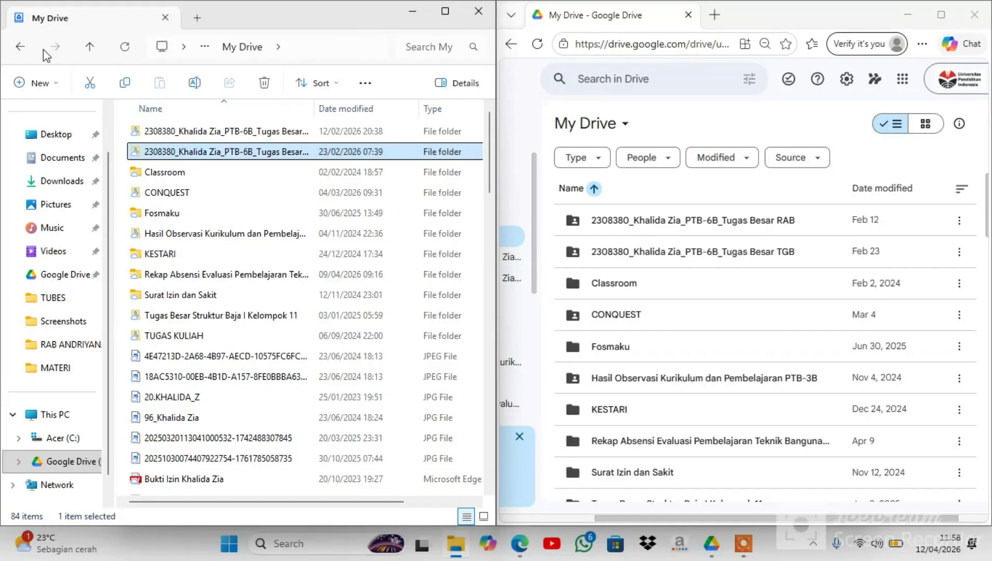
{"action": "left_click", "coordinate": [36, 90]}
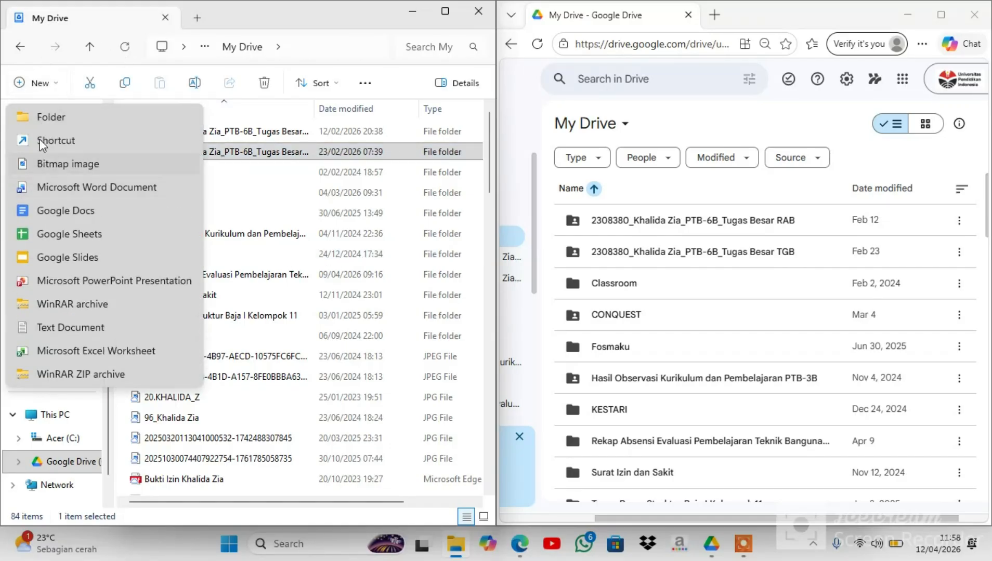
{"action": "left_click", "coordinate": [41, 116]}
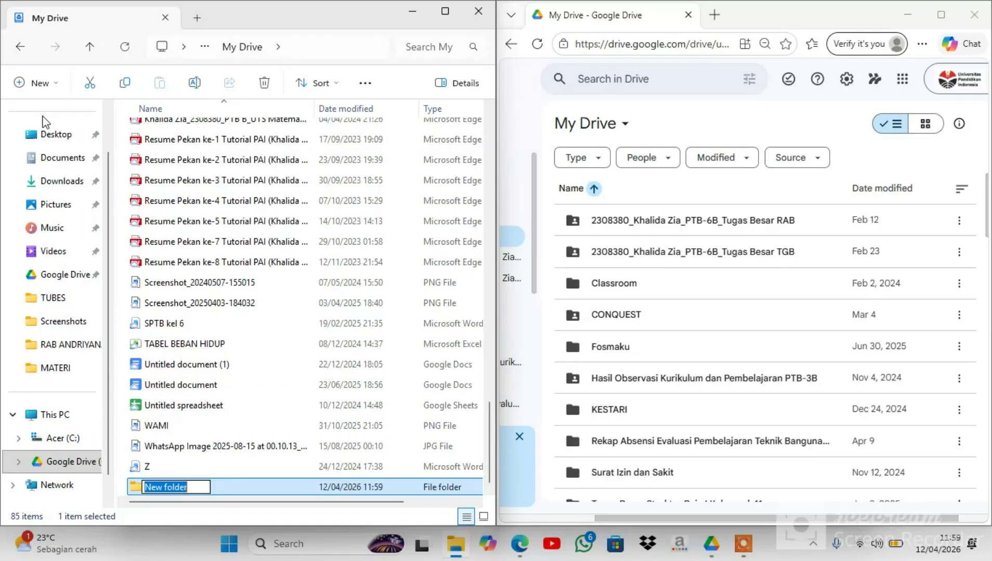
{"action": "key", "text": "Caps_Lock"}
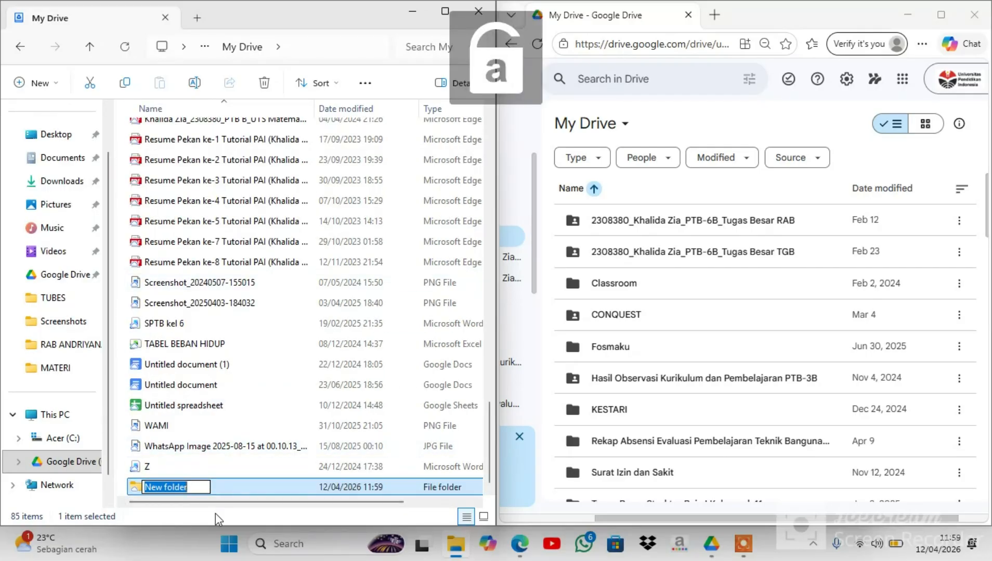
{"action": "key", "text": "Caps_Lock"}
{"action": "type", "text": "CON"}
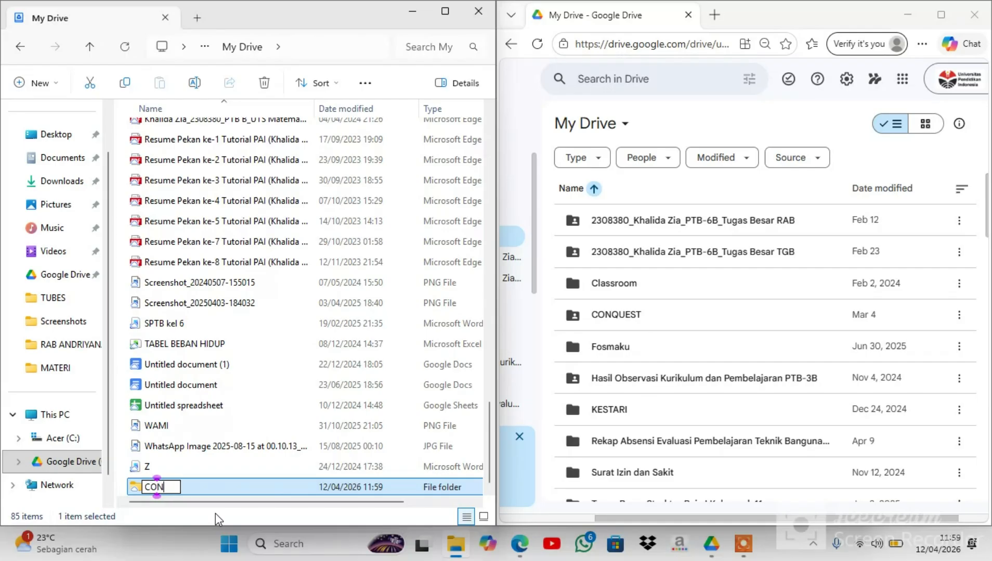
{"action": "type", "text": "TOH FIL"}
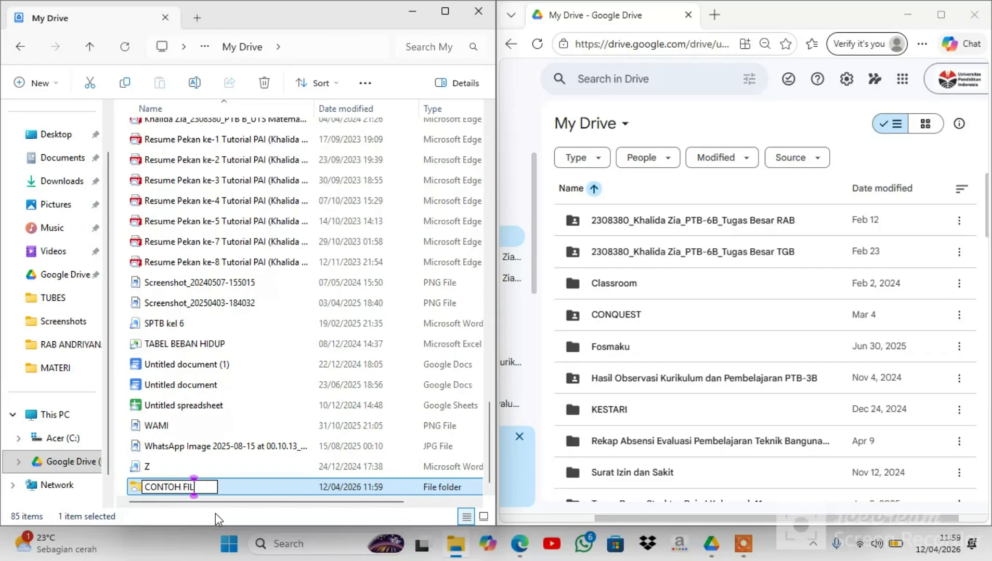
{"action": "type", "text": "E ZIA"}
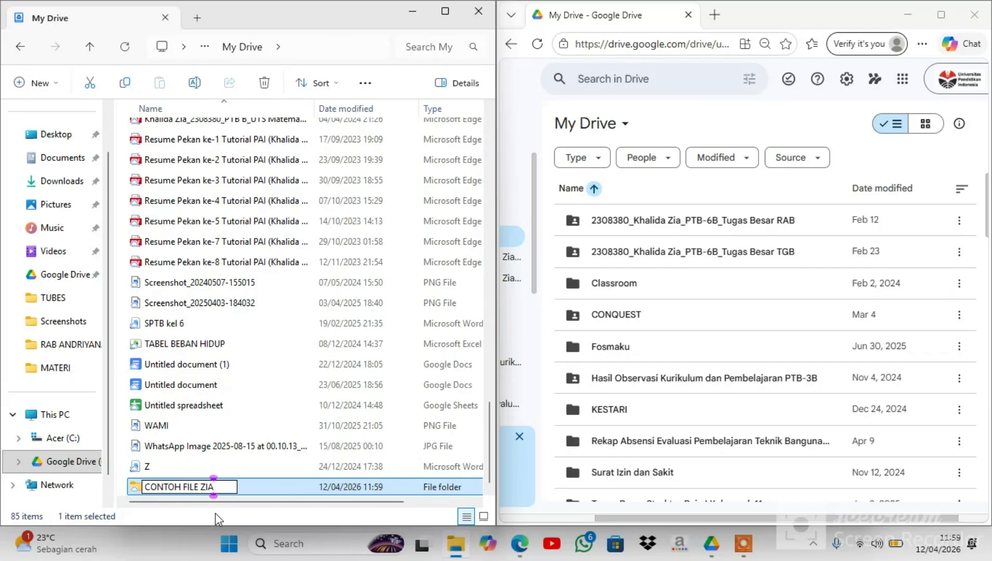
{"action": "key", "text": "Return"}
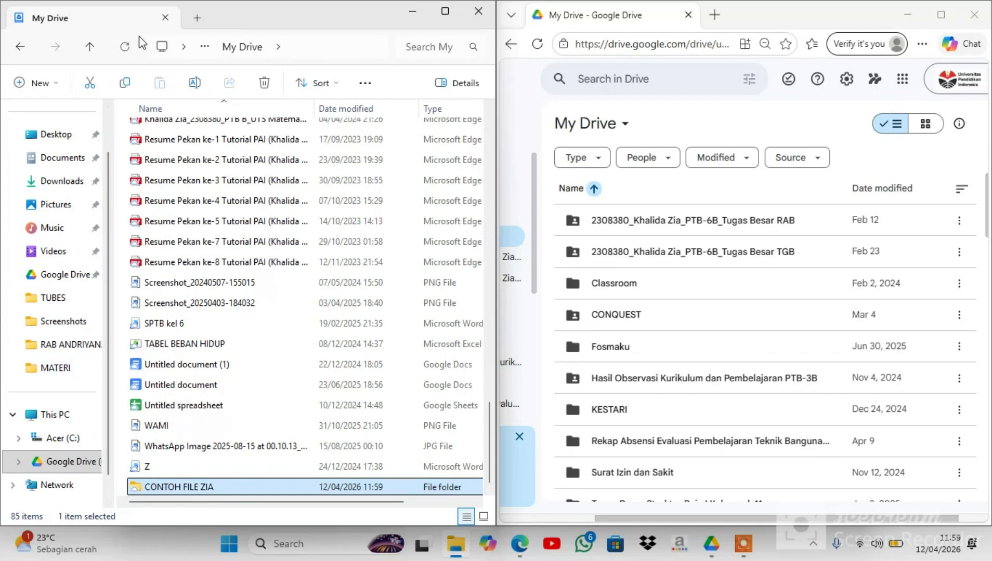
{"action": "left_click", "coordinate": [126, 47]}
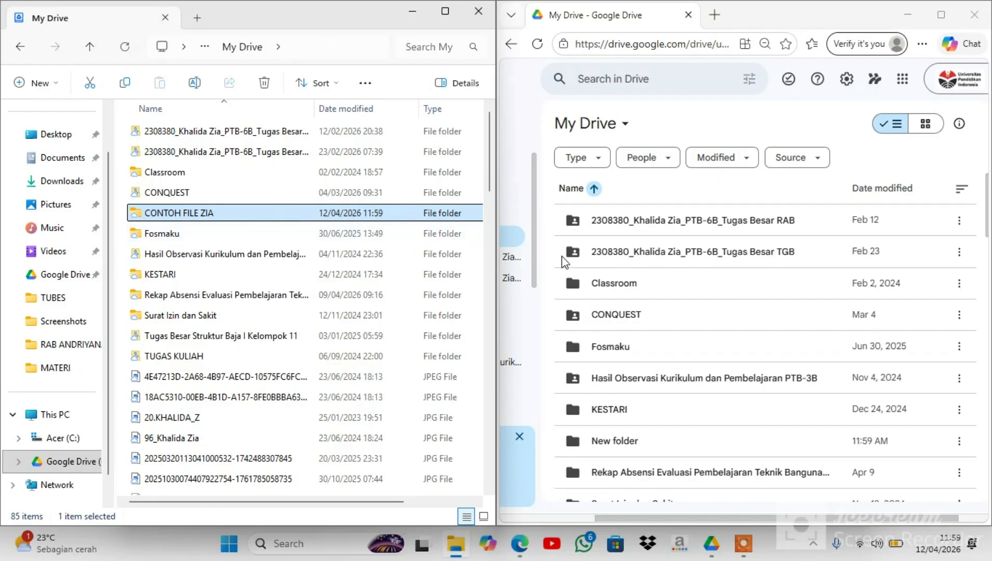
Refresh My Drive on the web, look inside the new "CONTOH FILE" folder, and return to My Drive.
{"action": "scroll", "coordinate": [638, 299], "scroll_direction": "down", "scroll_amount": 2}
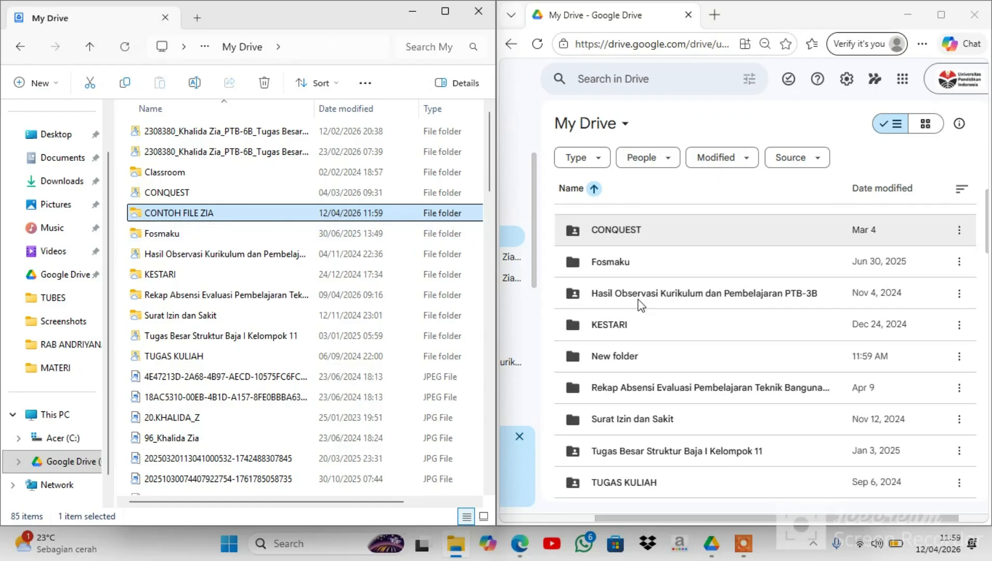
{"action": "scroll", "coordinate": [637, 299], "scroll_direction": "up", "scroll_amount": 2}
{"action": "scroll", "coordinate": [638, 299], "scroll_direction": "down", "scroll_amount": 5}
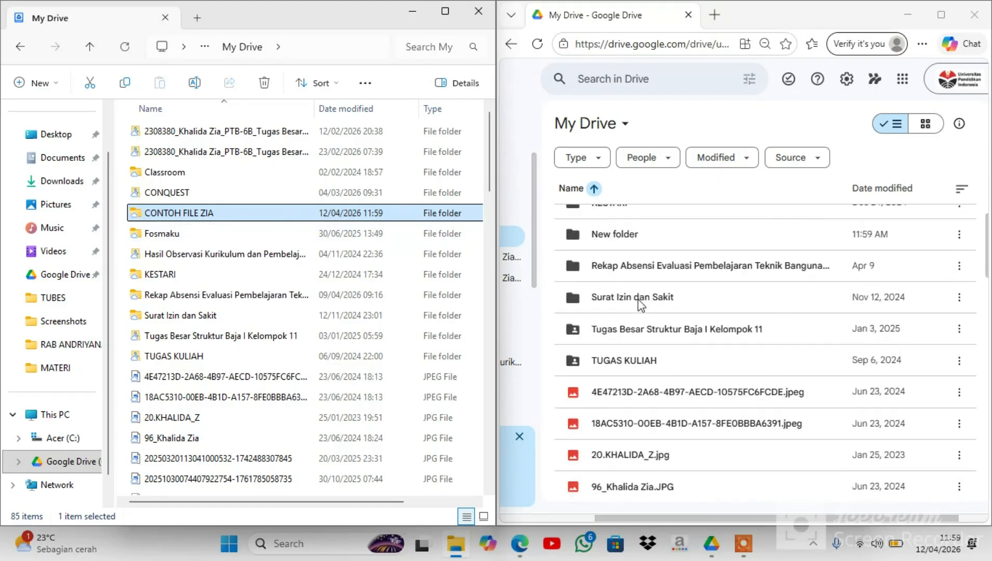
{"action": "scroll", "coordinate": [638, 299], "scroll_direction": "up", "scroll_amount": 5}
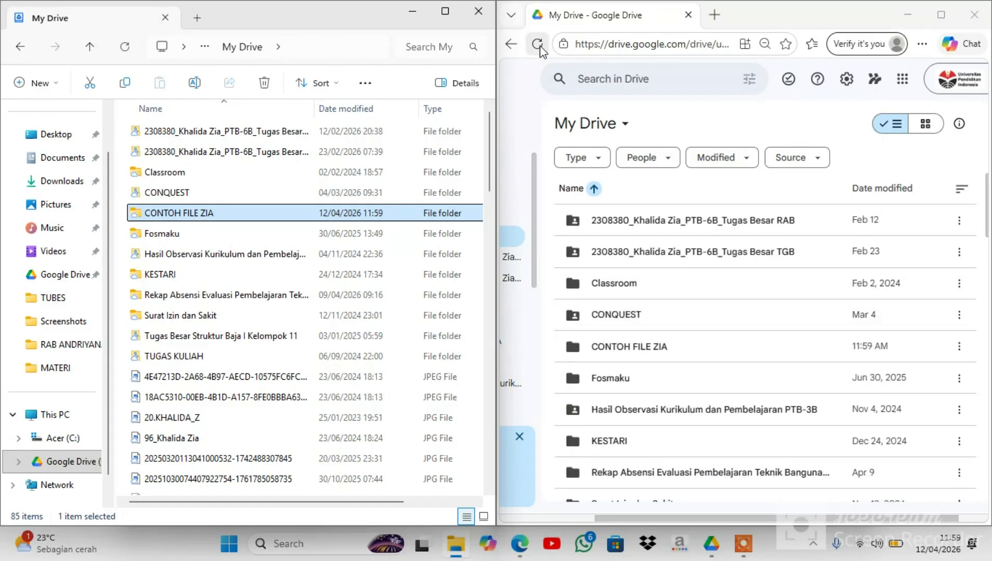
{"action": "left_click", "coordinate": [538, 45]}
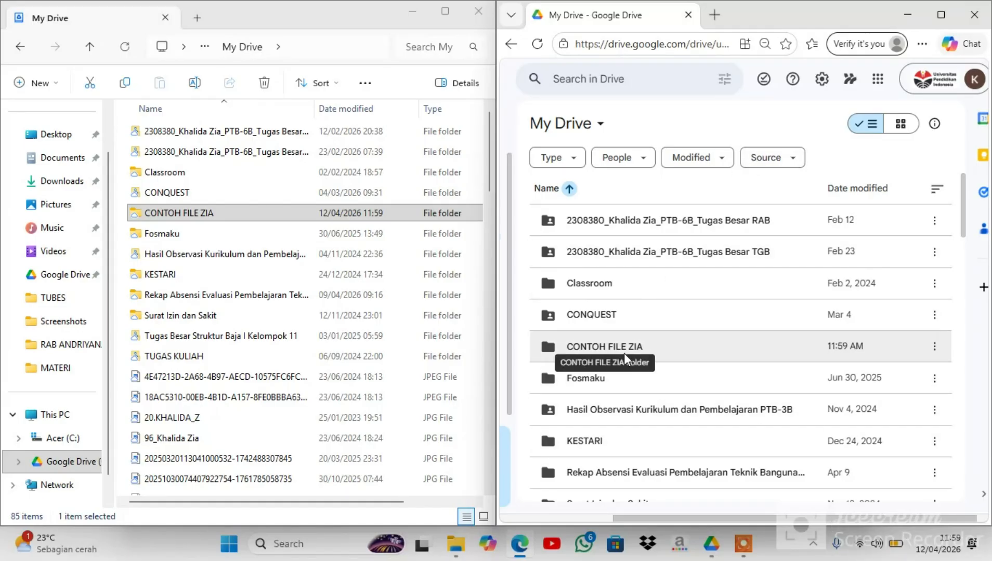
{"action": "double_click", "coordinate": [589, 344]}
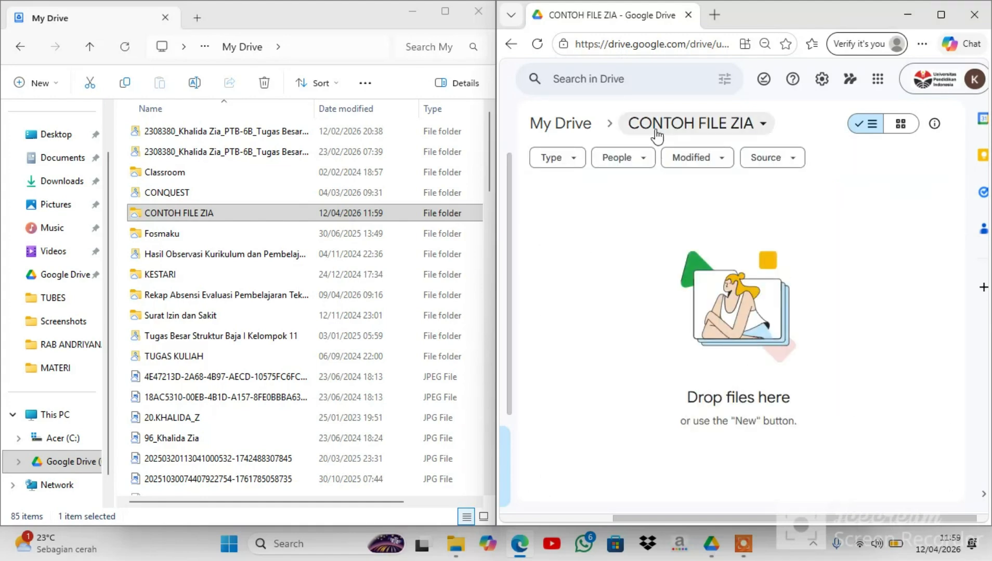
{"action": "left_click", "coordinate": [572, 126]}
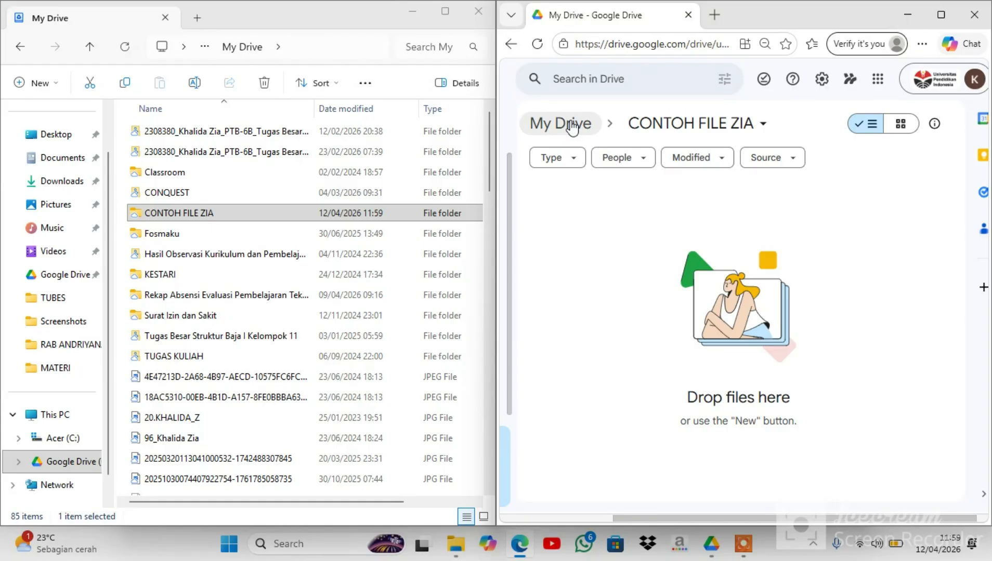
Open the new "CONTOH FILE" folder in File Explorer and create a subfolder named "BIM" in it.
{"action": "left_click", "coordinate": [303, 212]}
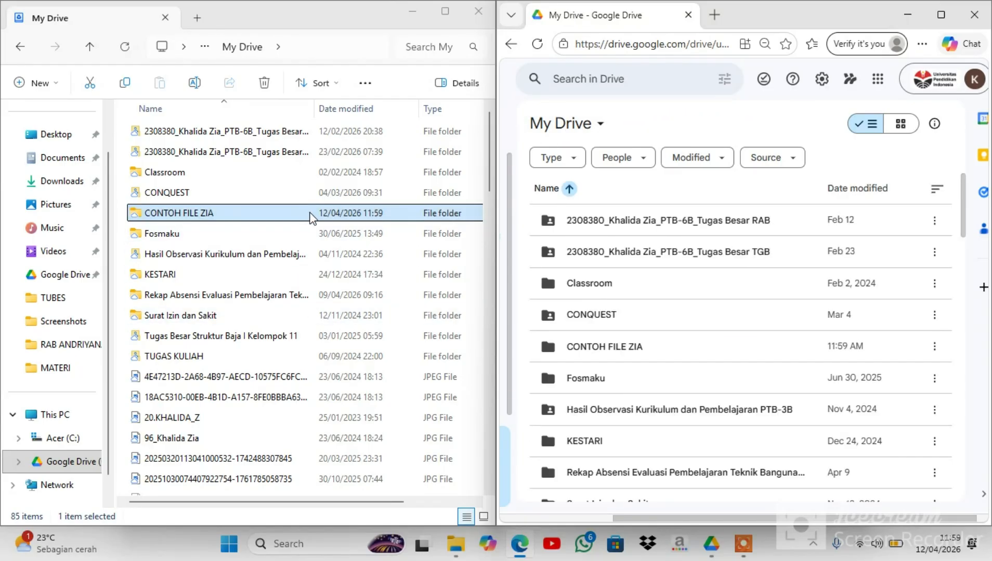
{"action": "double_click", "coordinate": [311, 217]}
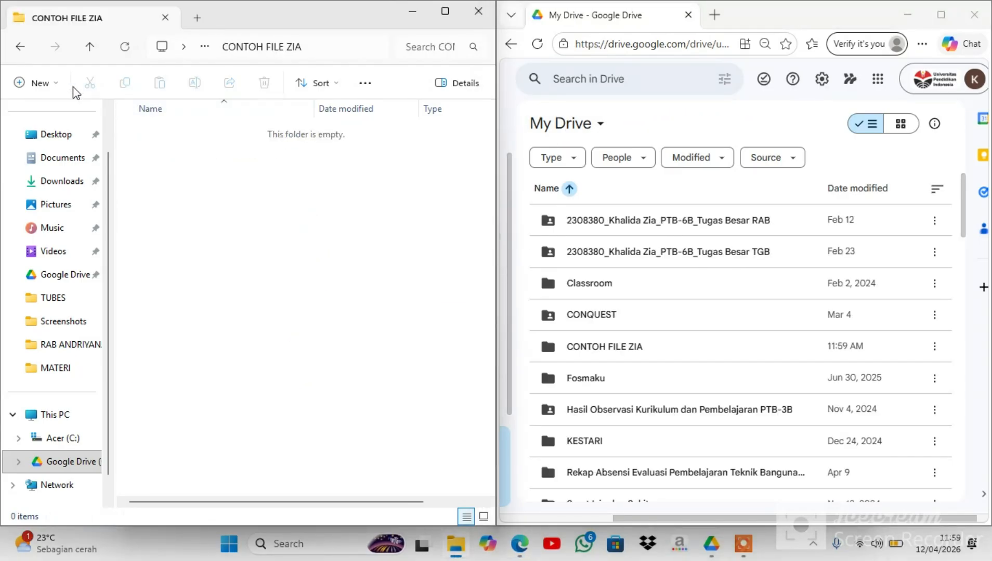
{"action": "left_click", "coordinate": [55, 84]}
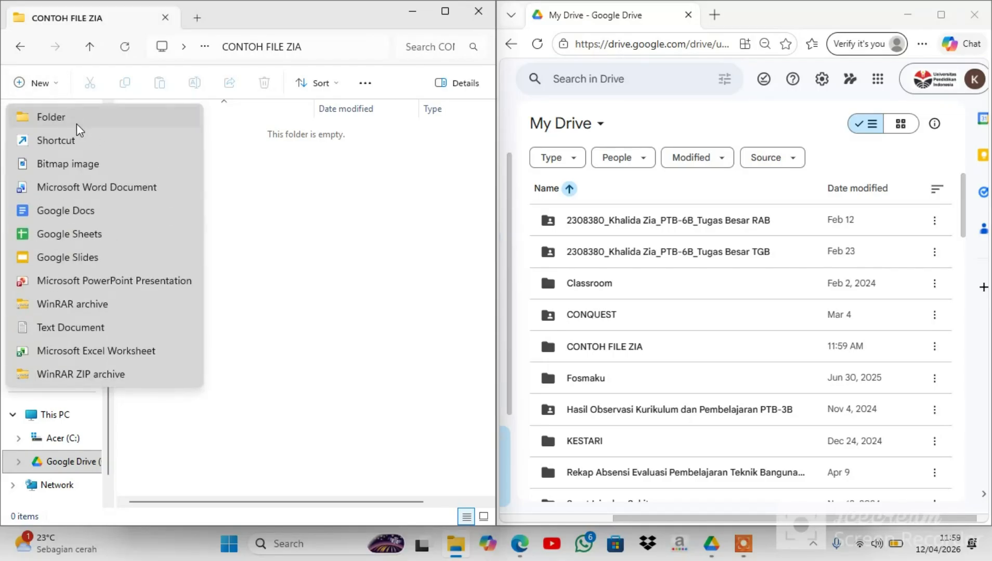
{"action": "left_click", "coordinate": [77, 123]}
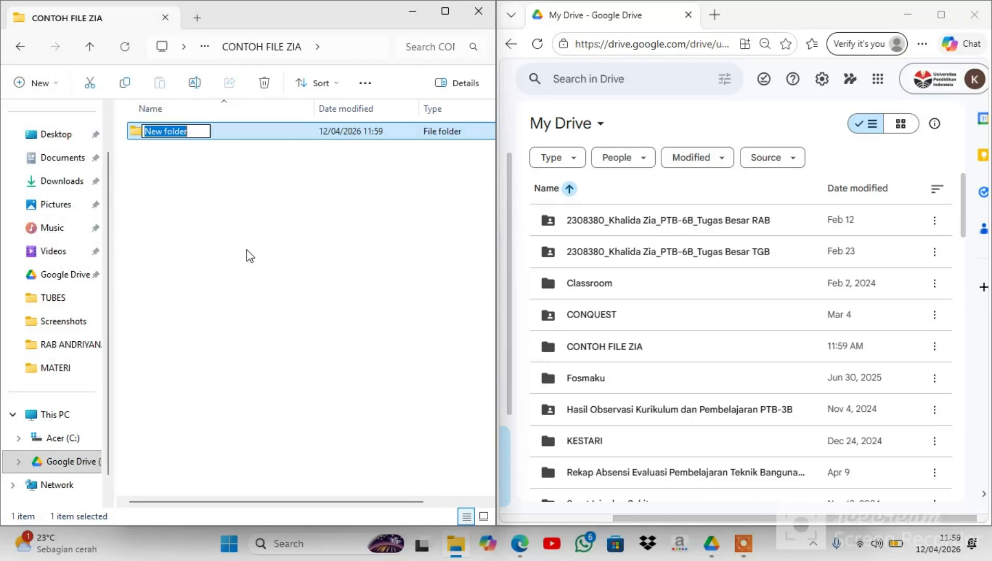
{"action": "key", "text": "Caps_Lock"}
{"action": "type", "text": "BUM"}
{"action": "key", "text": "BackSpace"}
{"action": "key", "text": "BackSpace"}
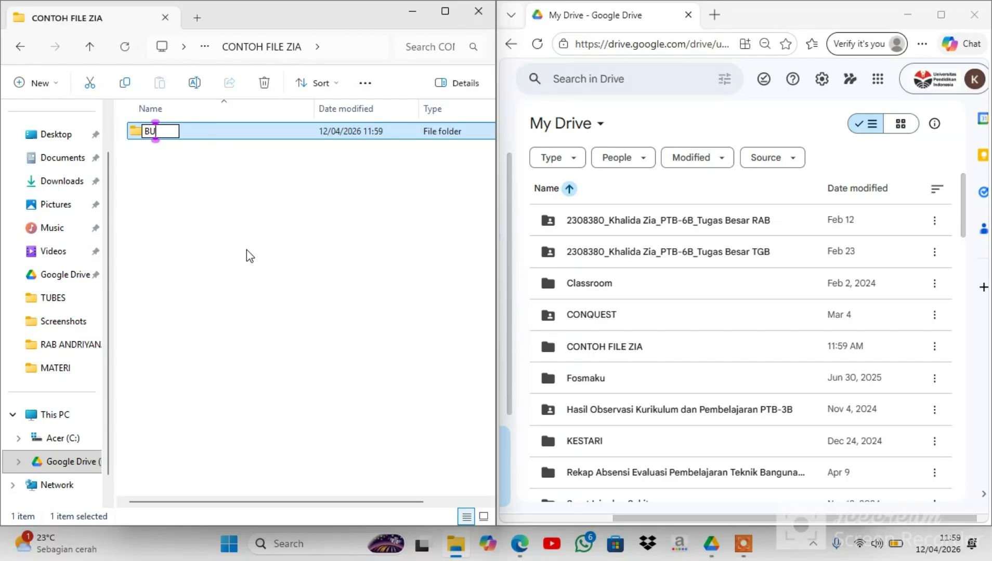
{"action": "type", "text": "IM"}
{"action": "key", "text": "Return"}
{"action": "left_click", "coordinate": [223, 210]}
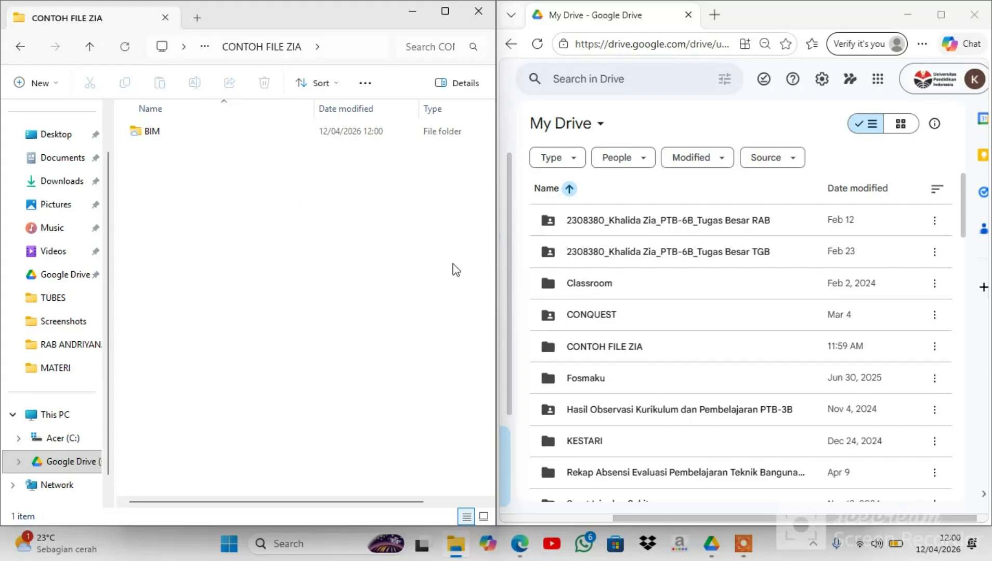
Open the "CONTOH FILE" folder in Drive on the web and compare its contents with File Explorer.
{"action": "scroll", "coordinate": [700, 289], "scroll_direction": "down", "scroll_amount": 1}
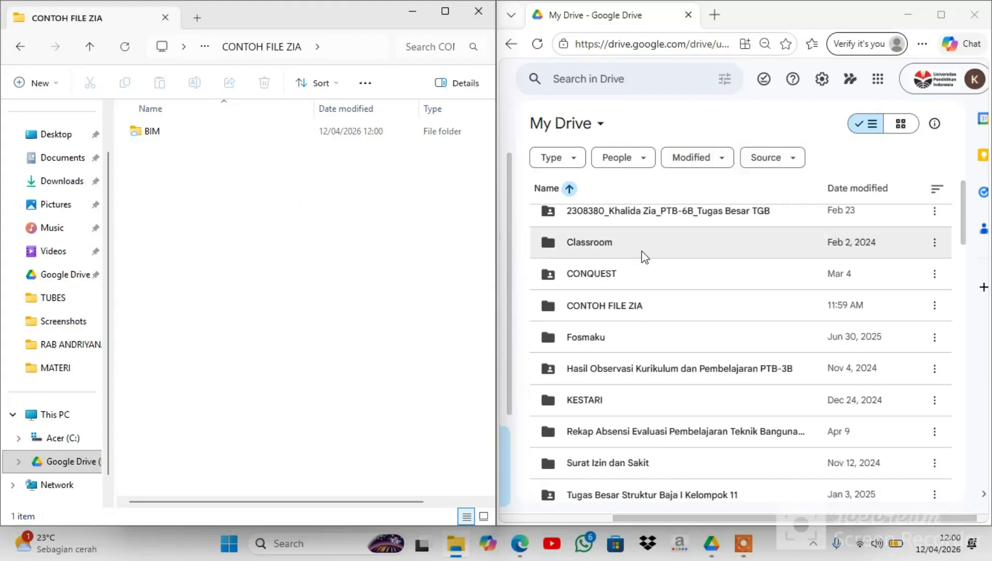
{"action": "double_click", "coordinate": [648, 305]}
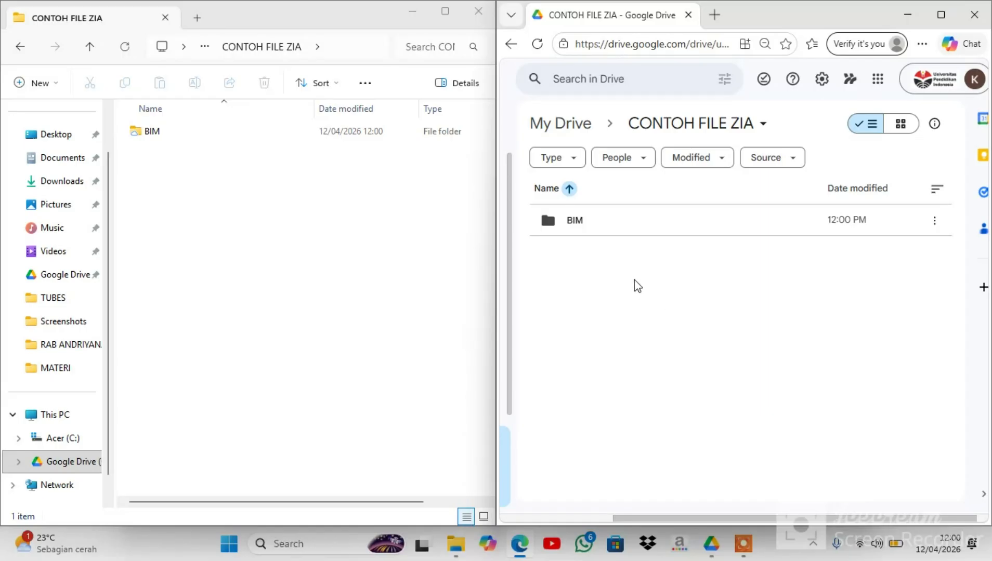
{"action": "left_click", "coordinate": [363, 136]}
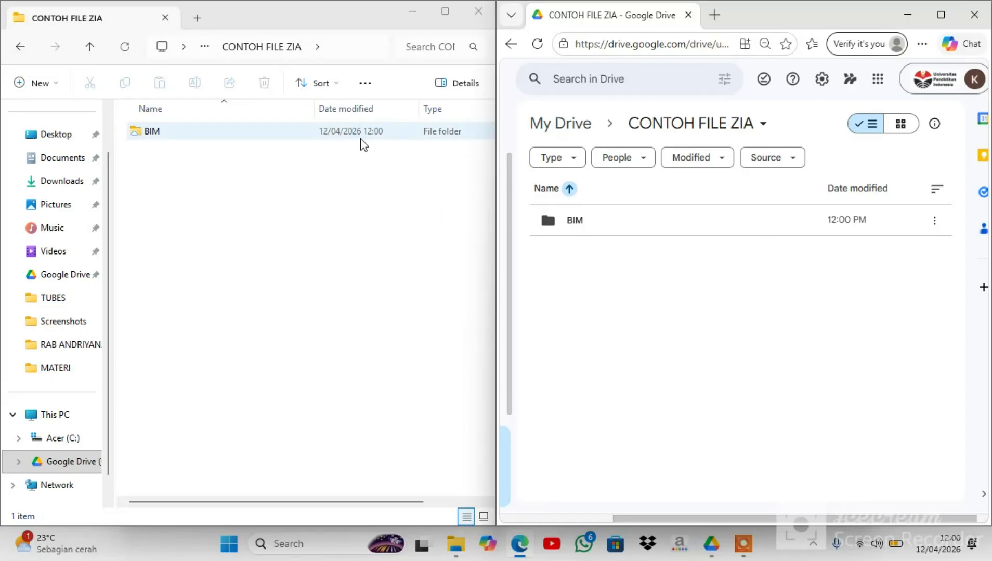
Copy "GEDUNG C - Revit 2021_" and the KOP .0001 Revit file from Documents' SEMESTER 6, Building Information Modeling, TUBES folder.
{"action": "left_click", "coordinate": [75, 161]}
{"action": "double_click", "coordinate": [200, 378]}
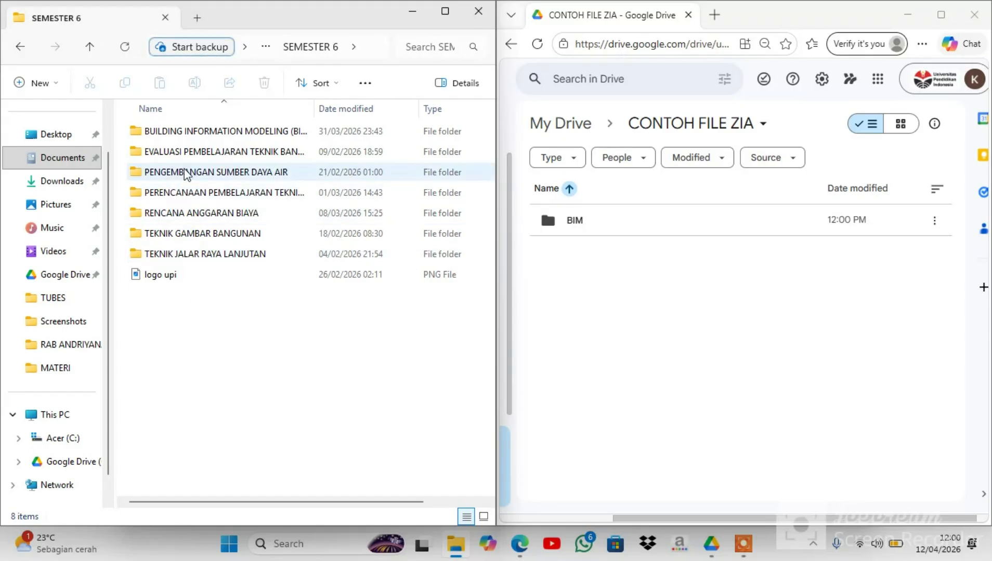
{"action": "double_click", "coordinate": [184, 134]}
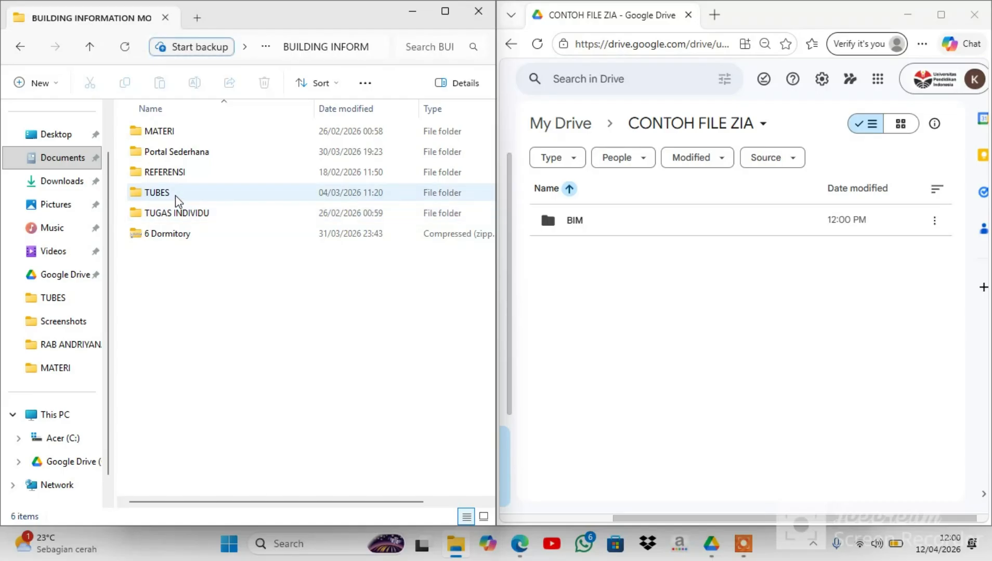
{"action": "double_click", "coordinate": [175, 196]}
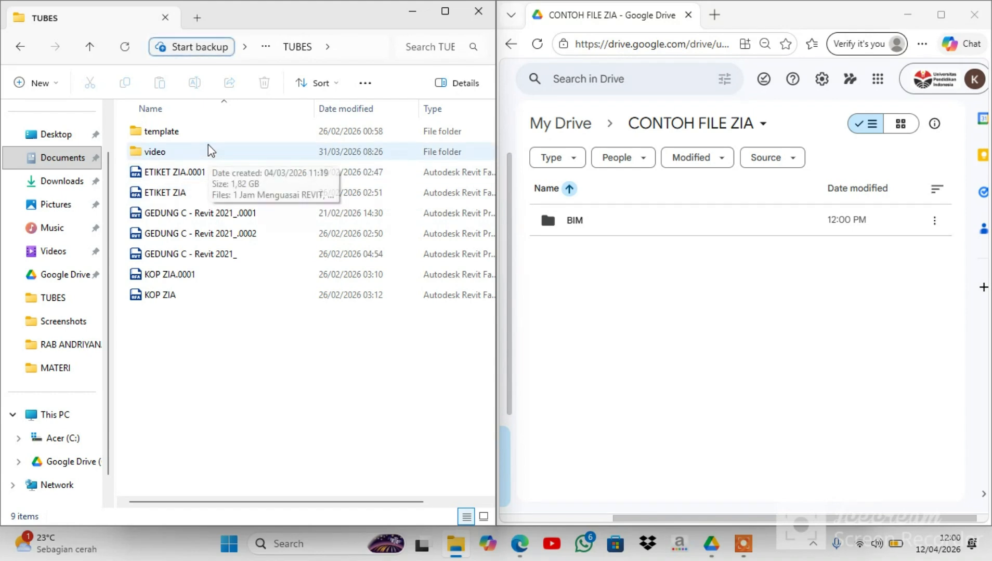
{"action": "left_click", "coordinate": [246, 250]}
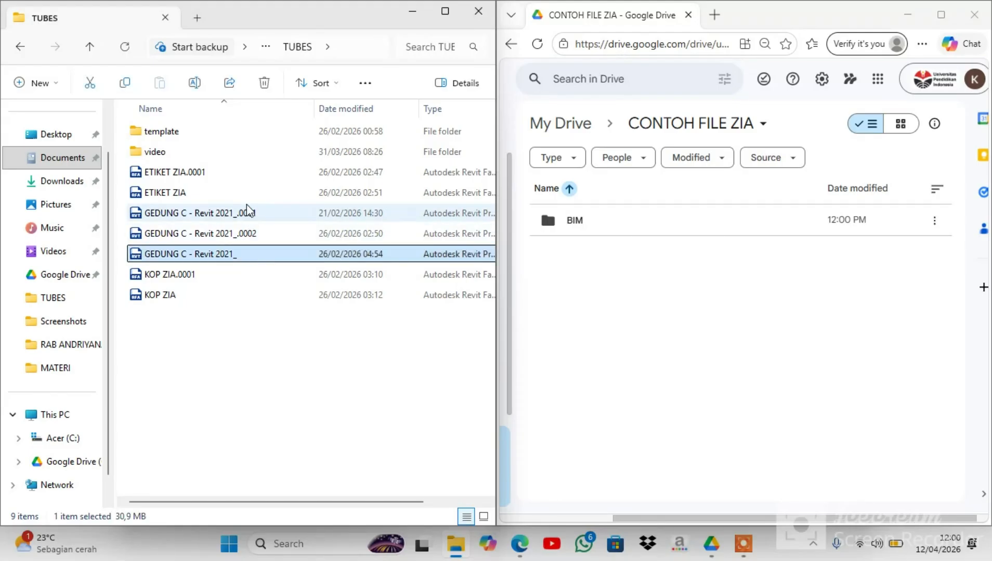
{"action": "left_click", "coordinate": [254, 273], "text": "ctrl"}
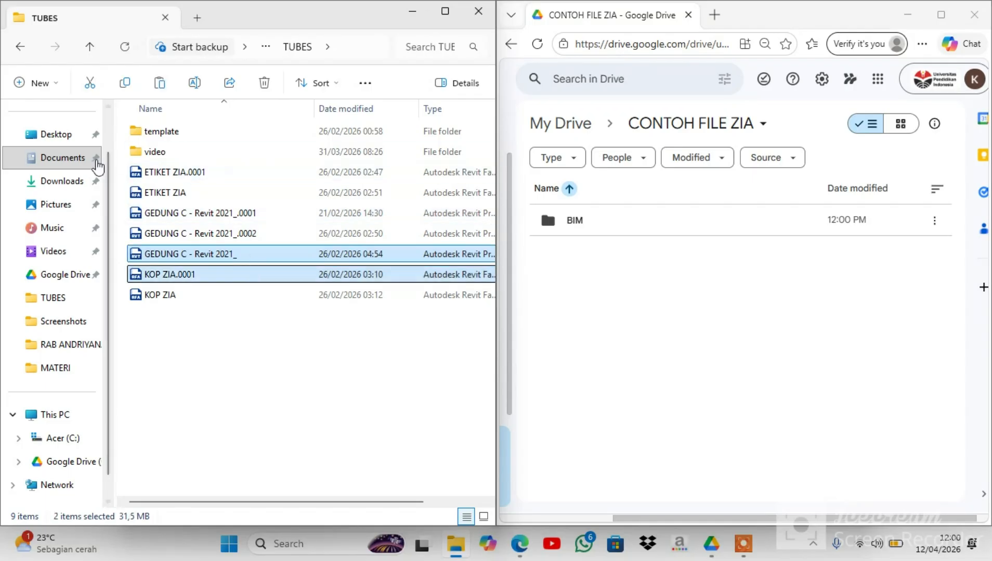
Paste the two copied Revit files into the BIM folder inside "CONTOH FILE" on Google Drive (G:).
{"action": "left_click", "coordinate": [75, 280]}
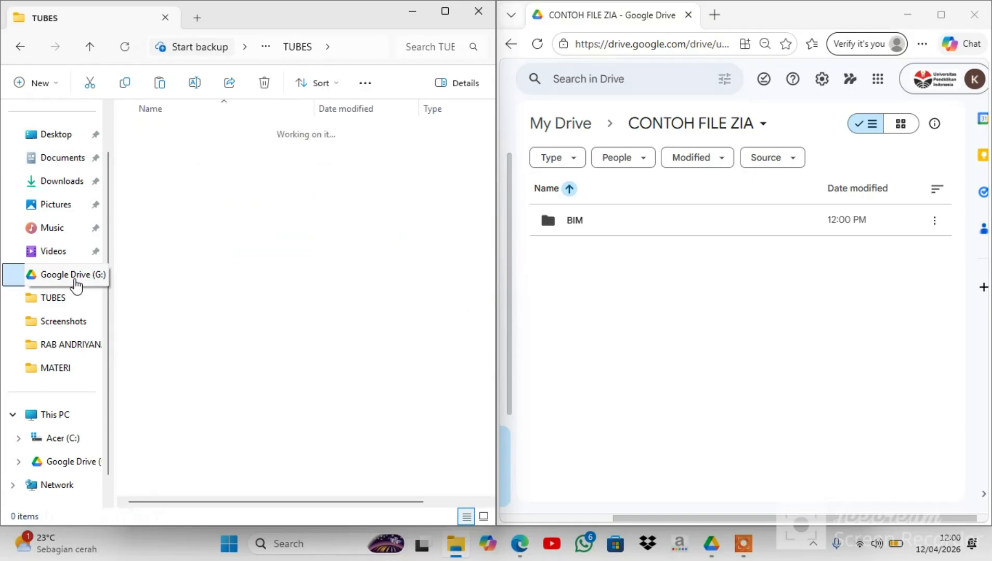
{"action": "double_click", "coordinate": [181, 138]}
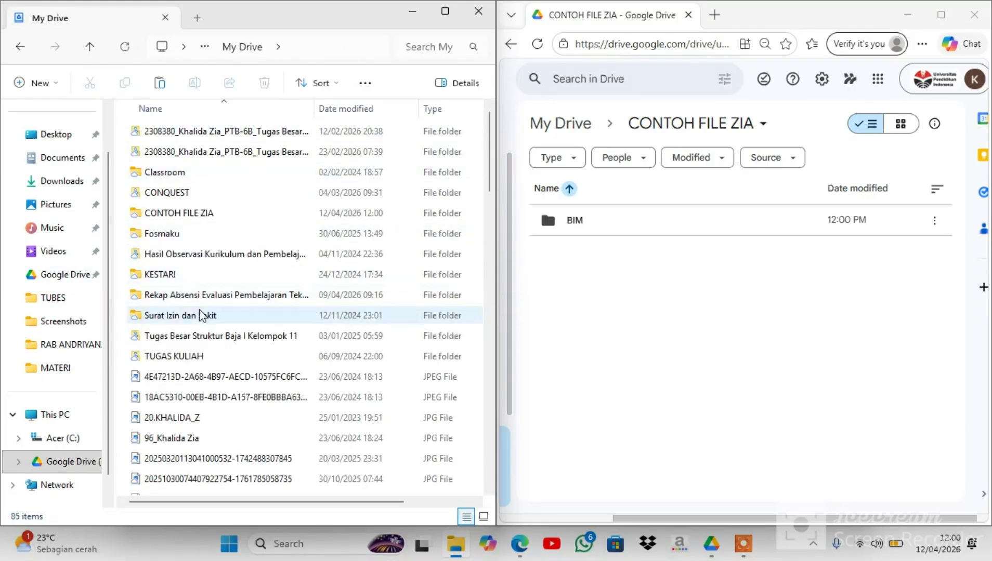
{"action": "double_click", "coordinate": [180, 213]}
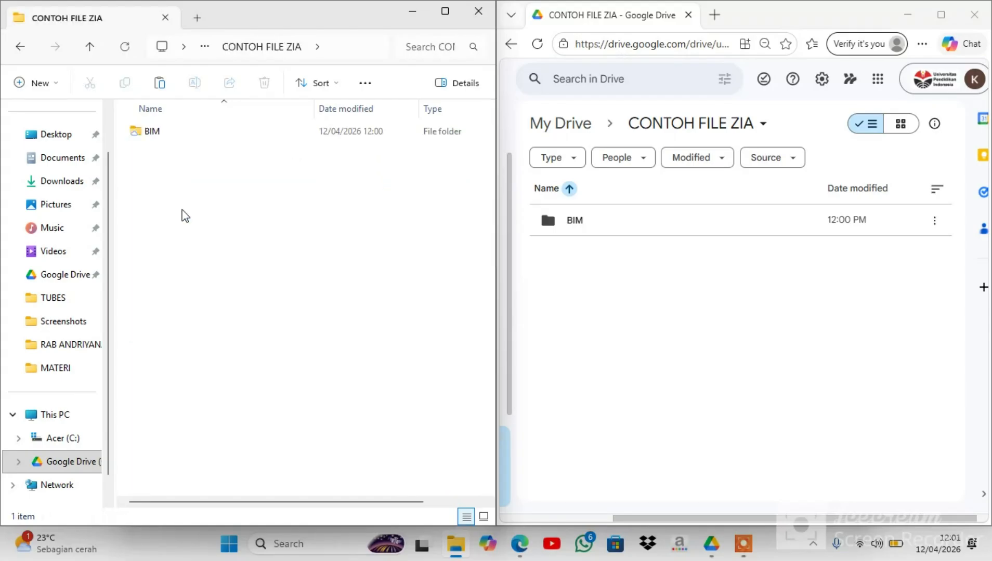
{"action": "double_click", "coordinate": [184, 136]}
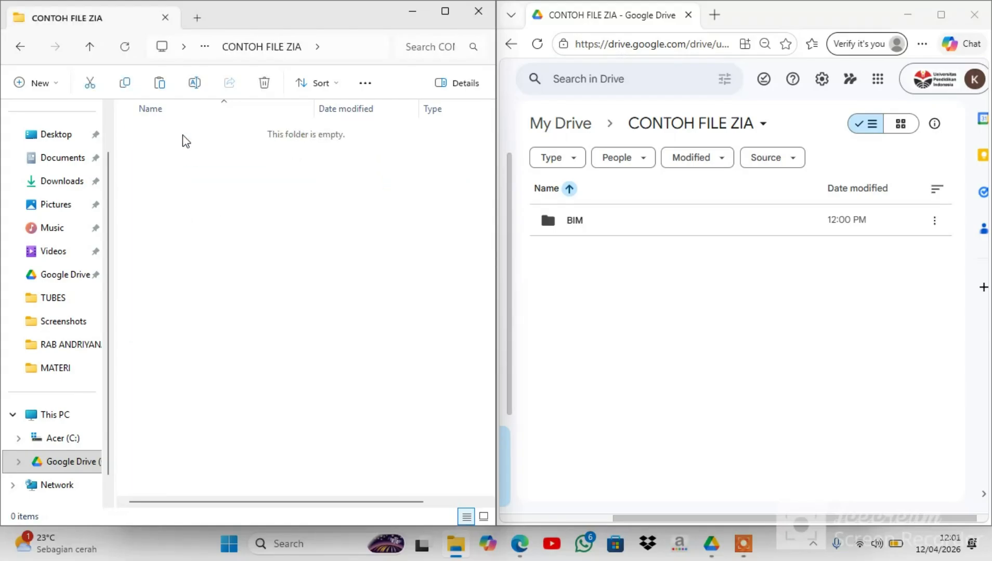
{"action": "right_click", "coordinate": [202, 227]}
{"action": "left_click", "coordinate": [226, 252]}
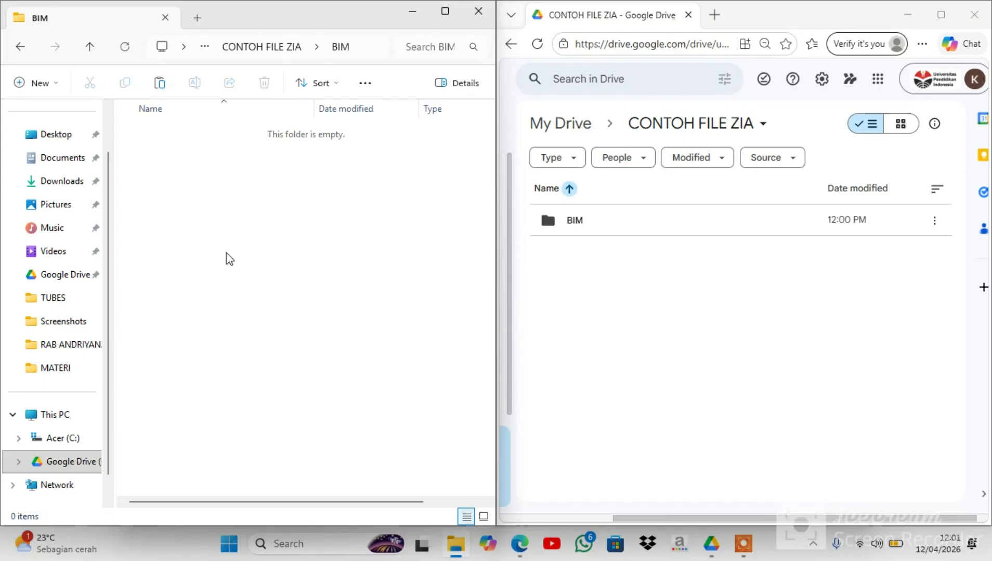
{"action": "left_click", "coordinate": [194, 197]}
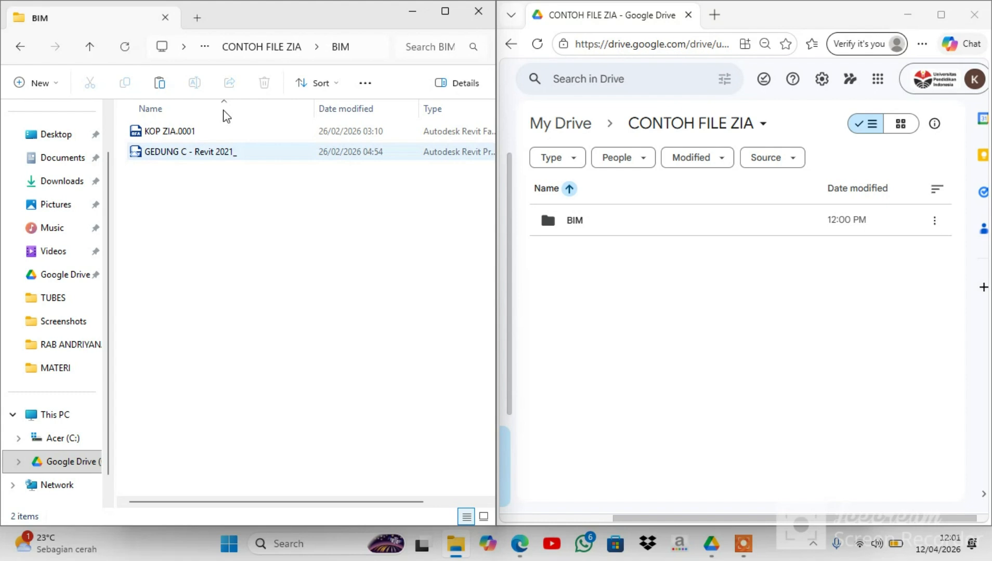
Open the BIM folder in Drive on the web and refresh both windows to check that the Revit files have synced.
{"action": "double_click", "coordinate": [610, 235]}
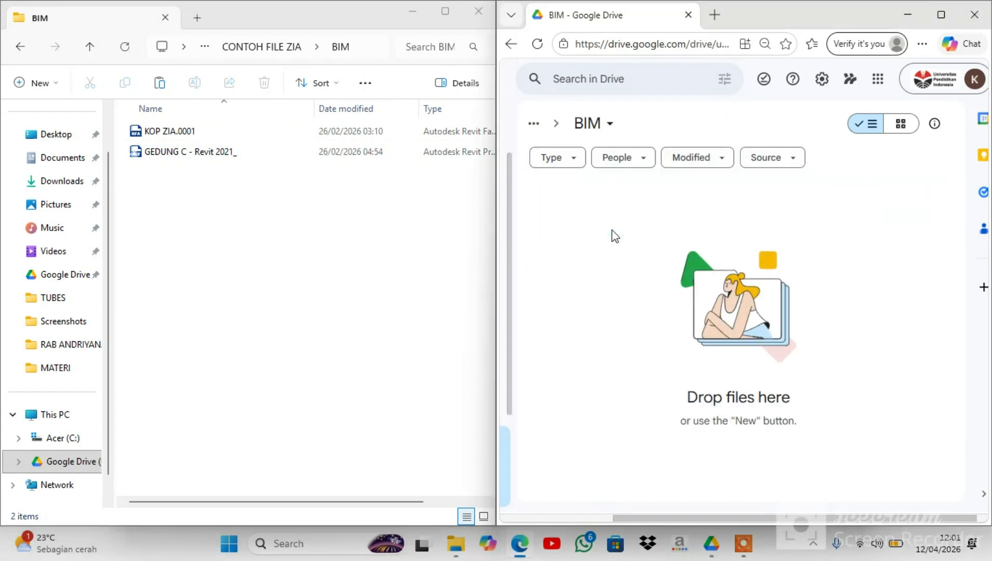
{"action": "left_click", "coordinate": [538, 45]}
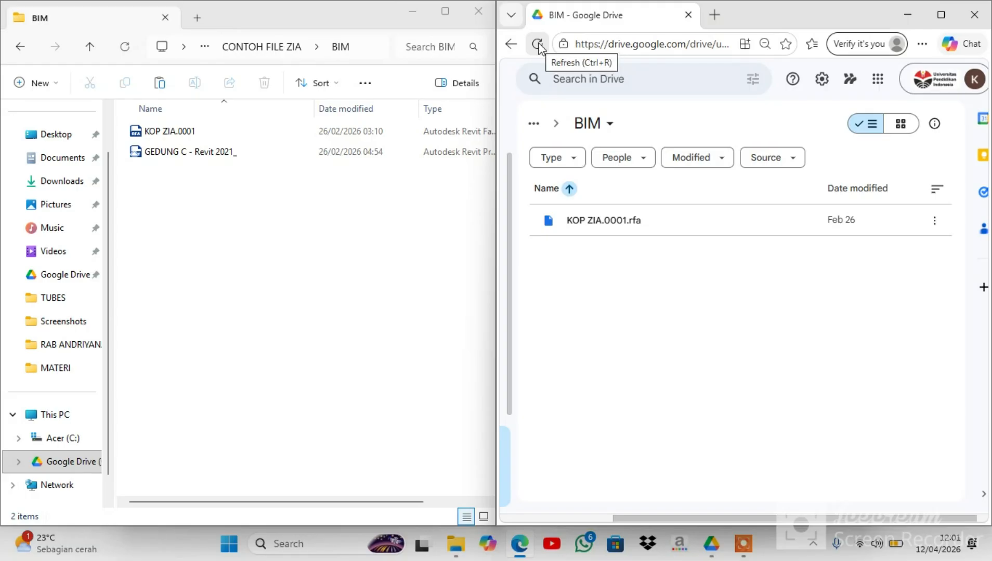
{"action": "left_click", "coordinate": [125, 48]}
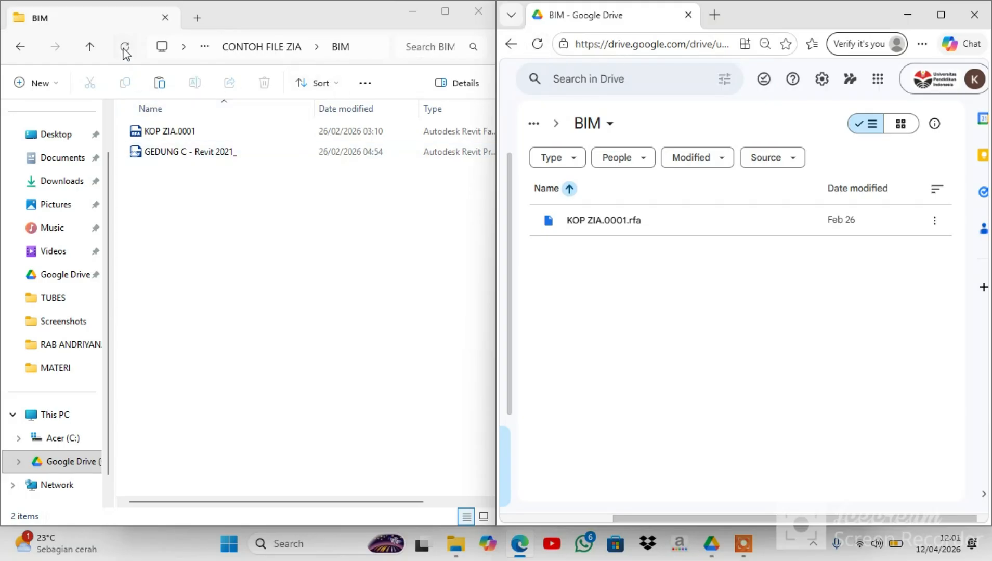
{"action": "left_click", "coordinate": [124, 49]}
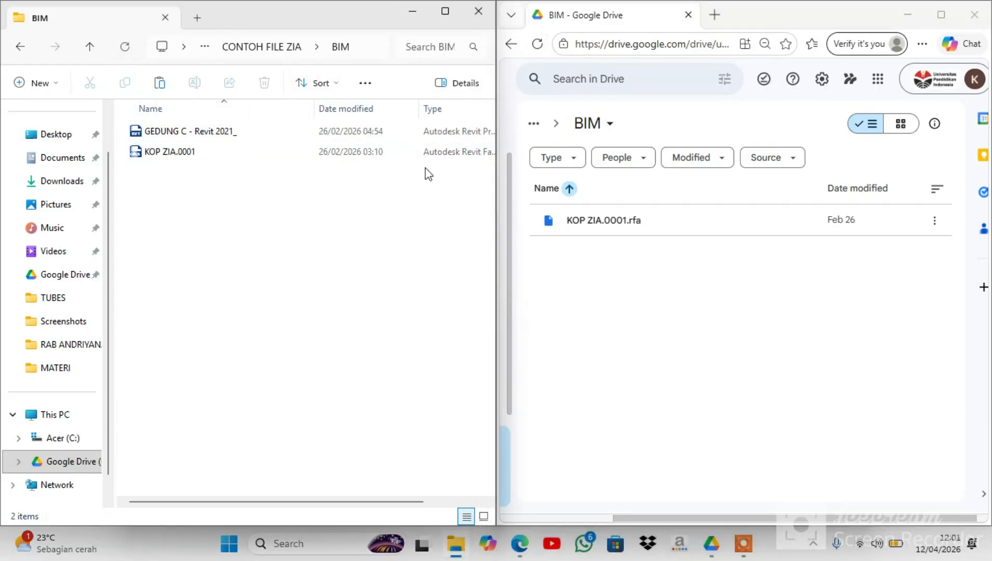
{"action": "left_click", "coordinate": [539, 49]}
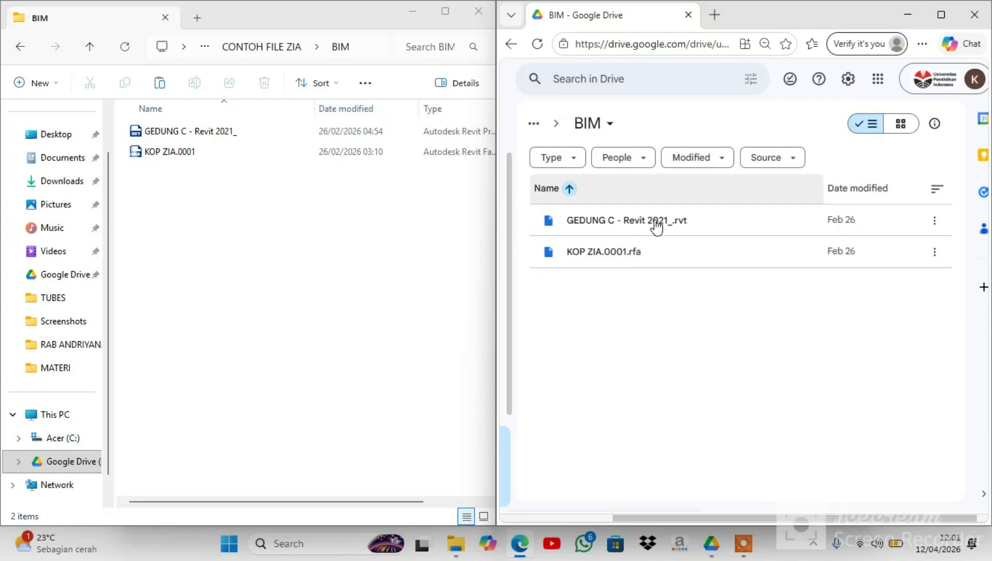
Maximize the browser window to view the BIM folder's full file listing in Drive on the web.
{"action": "scroll", "coordinate": [697, 331], "scroll_direction": "right", "scroll_amount": 2}
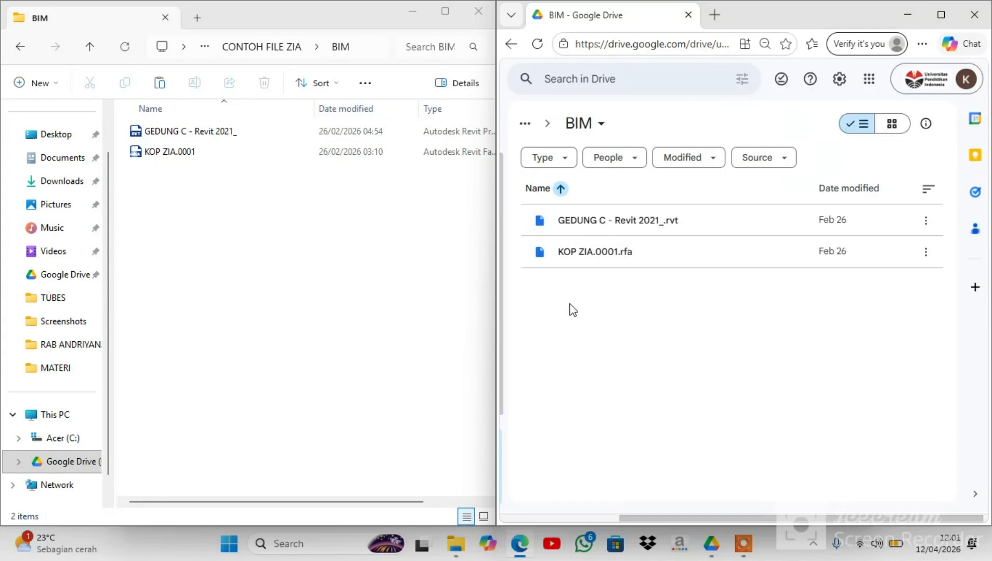
{"action": "scroll", "coordinate": [571, 310], "scroll_direction": "left", "scroll_amount": 8}
{"action": "scroll", "coordinate": [632, 272], "scroll_direction": "right", "scroll_amount": 3}
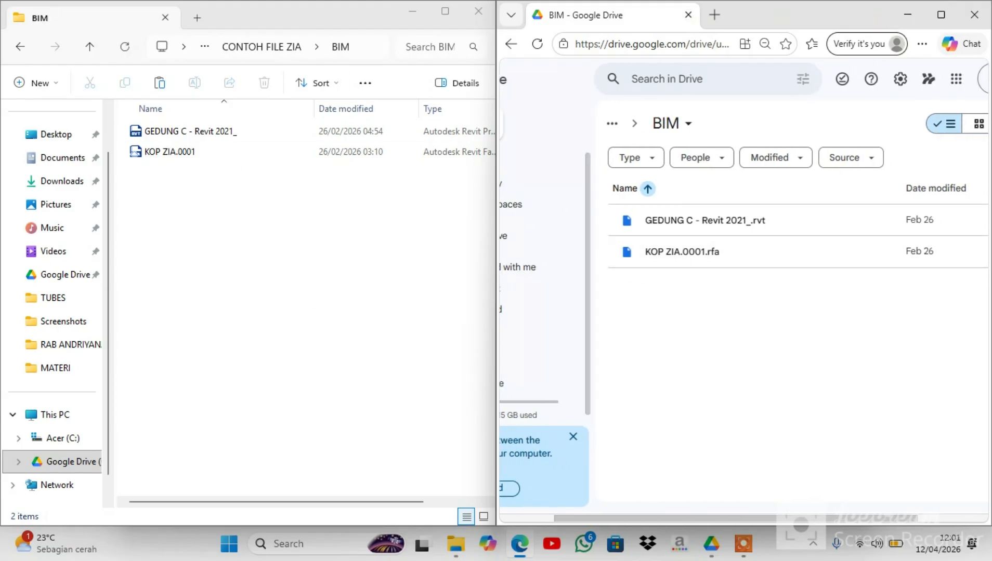
{"action": "left_click", "coordinate": [950, 9]}
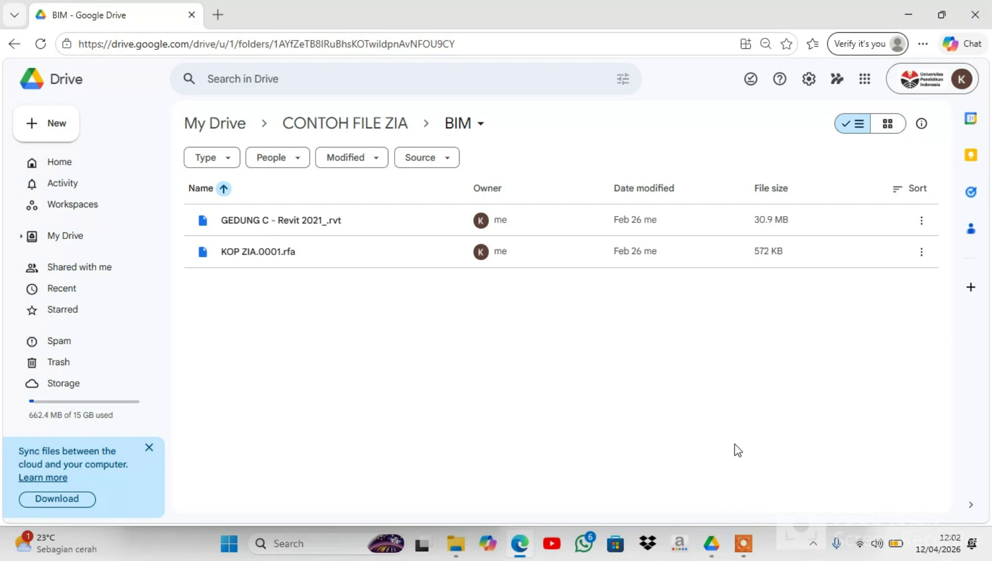
{"action": "left_click", "coordinate": [742, 545]}
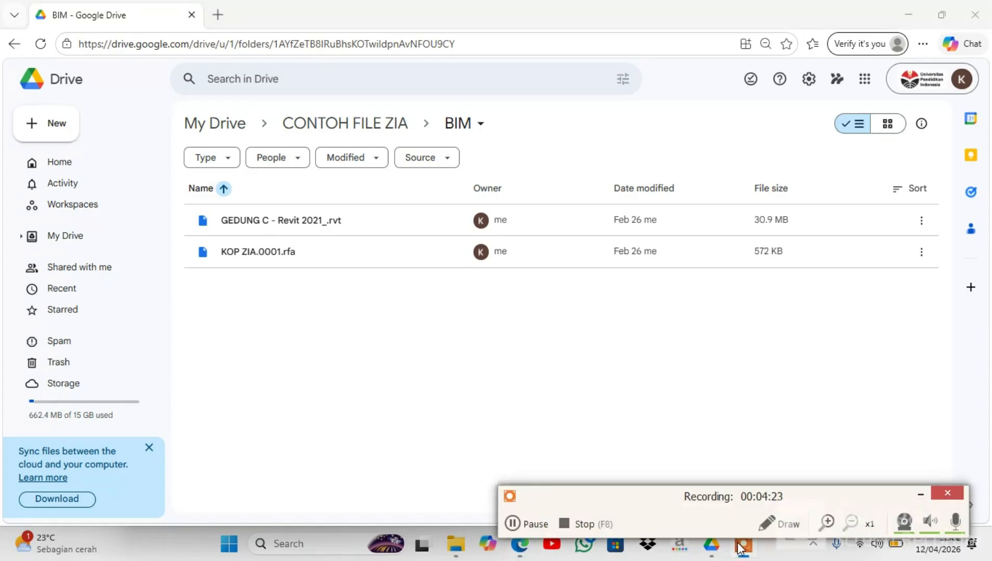